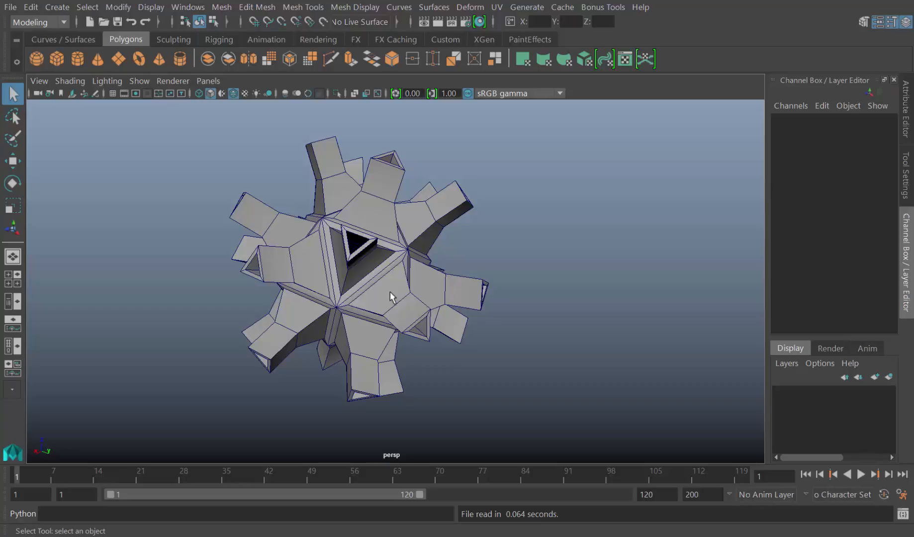
Delete the existing spiky solid from the scene and show the grid in the perspective viewport
left_click(391, 294)
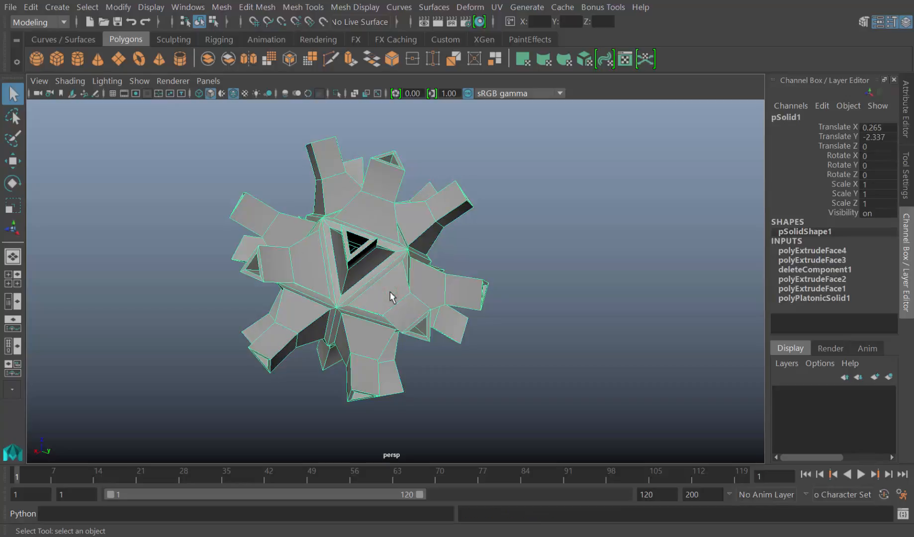
key("Delete")
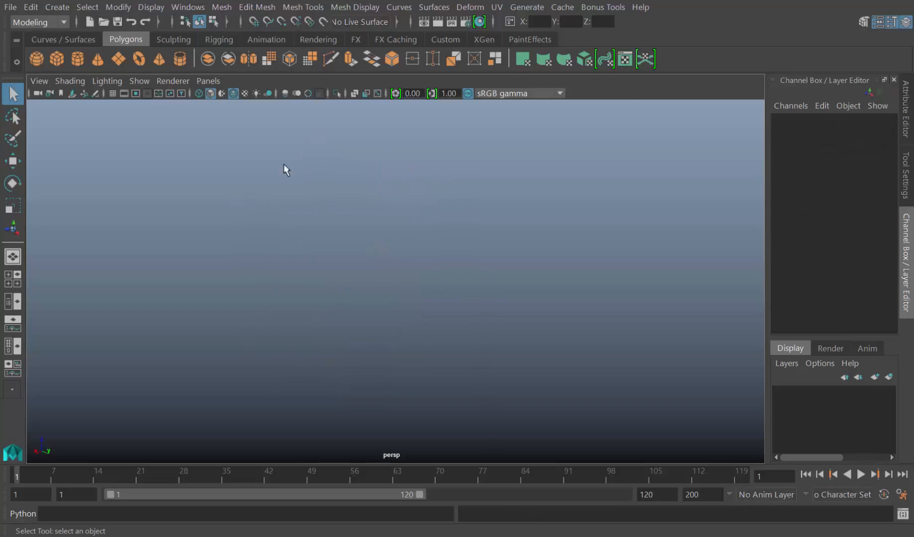
left_click(139, 81)
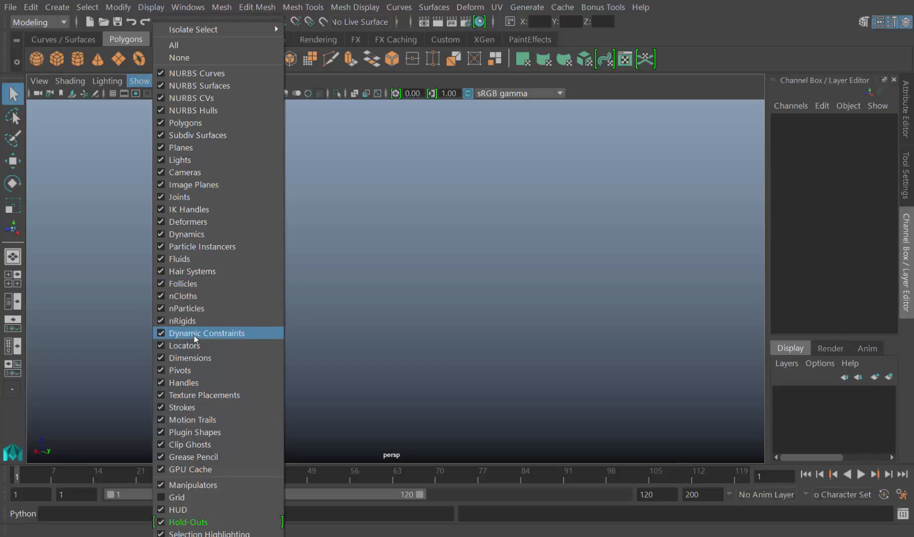
left_click(140, 83)
left_click(140, 82)
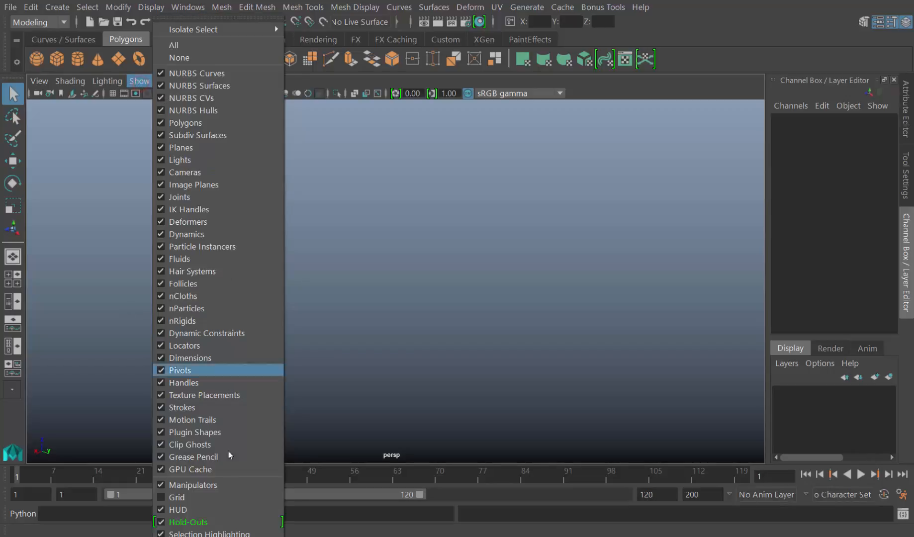
left_click(224, 496)
left_click(141, 82)
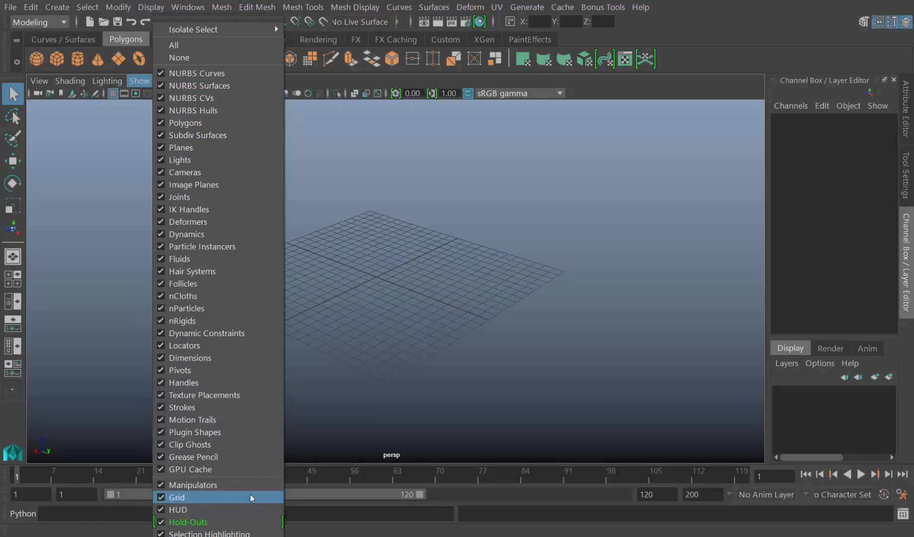
left_click(332, 318)
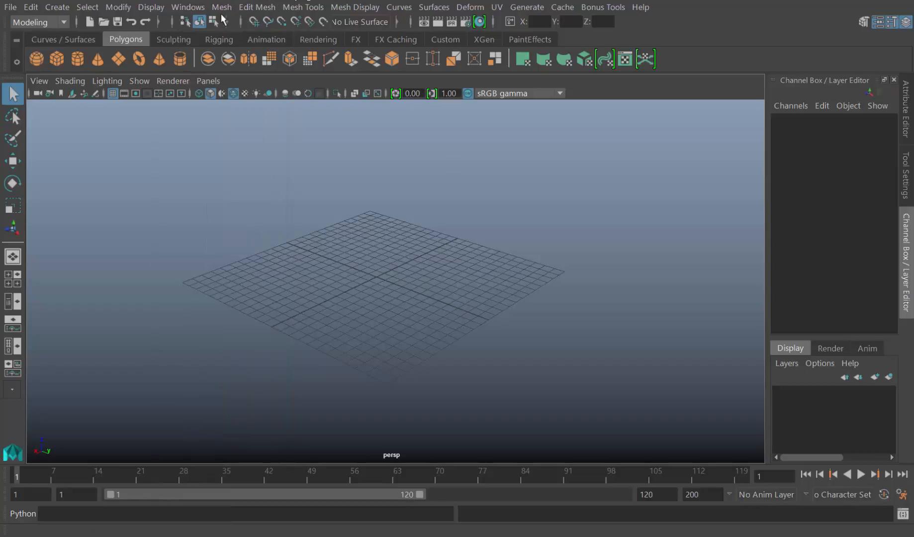
Turn off Interactive Creation for polygon primitives
left_click(53, 7)
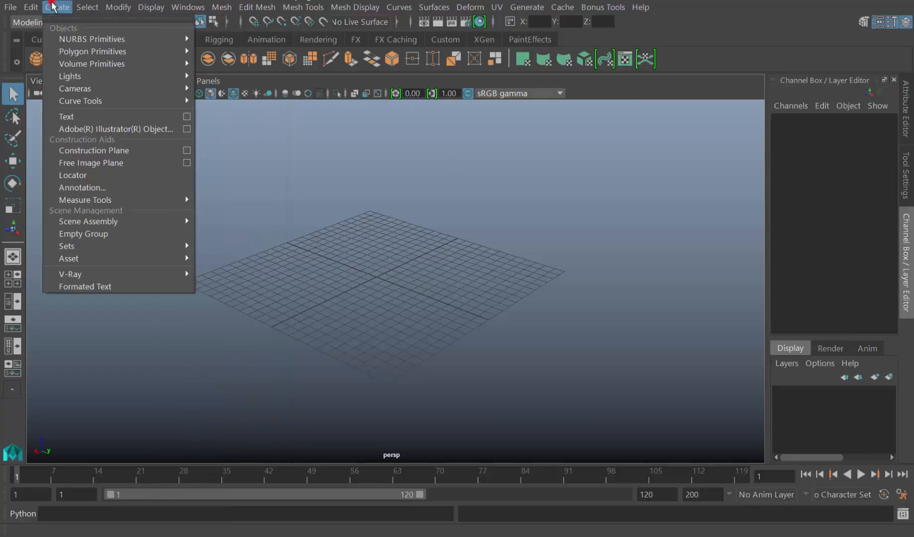
mouse_move(77, 52)
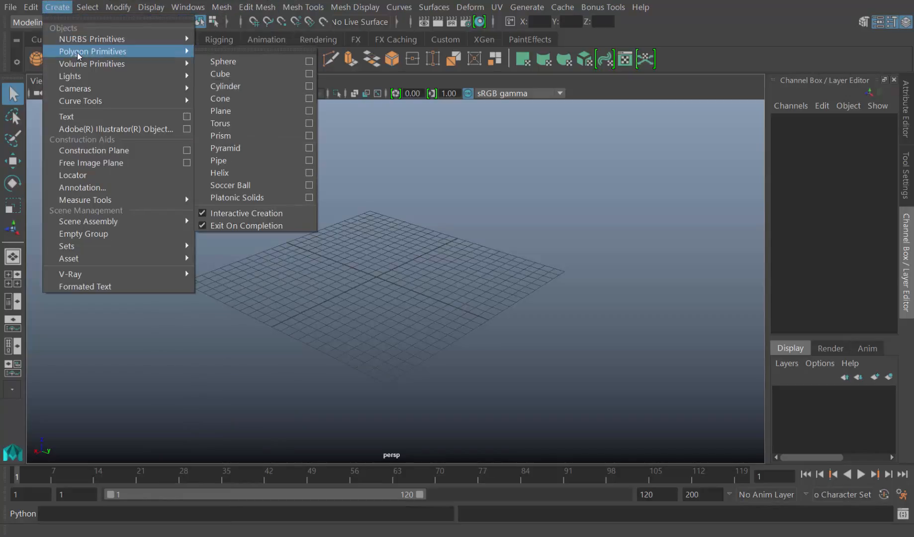
left_click(262, 215)
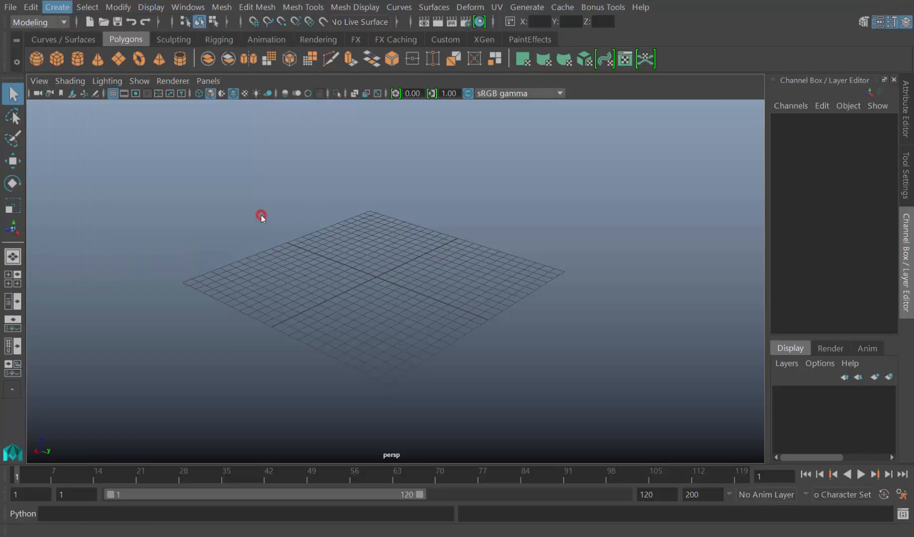
Create a polygon platonic solid of type Icosahedron with radius 1 and side length 1.0515 on the Z axis
left_click(57, 9)
mouse_move(95, 55)
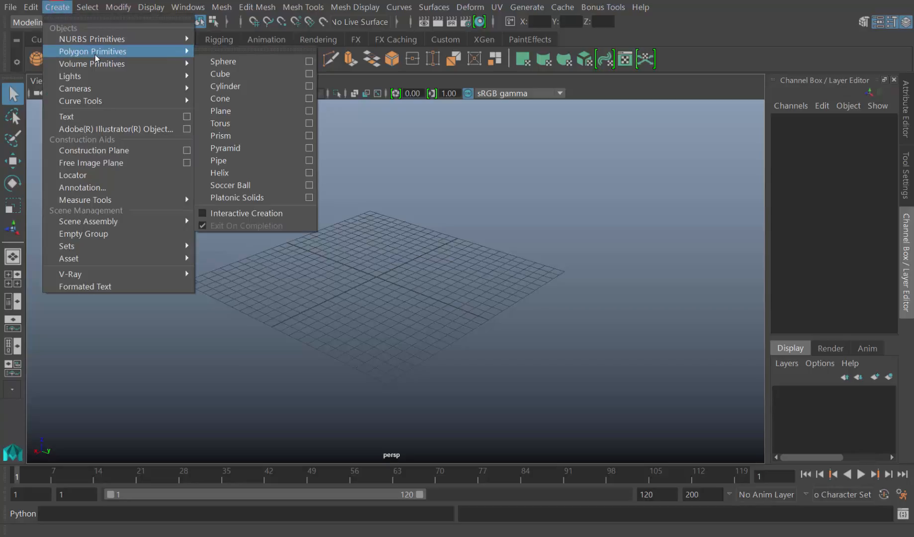
left_click(310, 197)
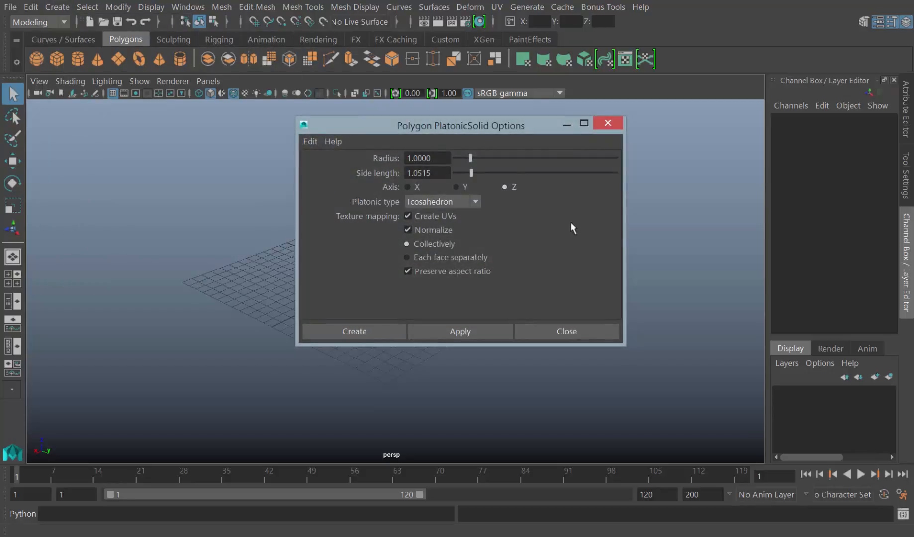
left_click_drag(511, 130, 617, 141)
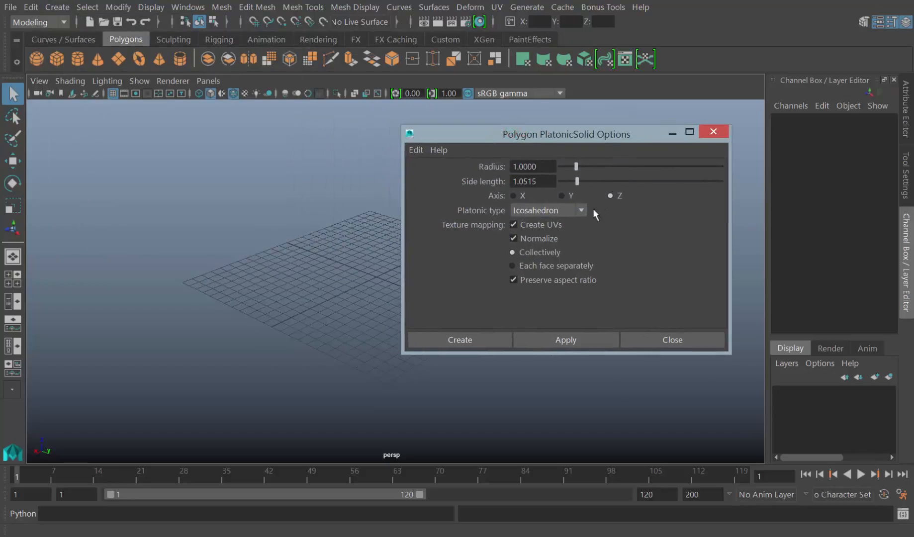
left_click(579, 210)
left_click(579, 211)
left_click(449, 341)
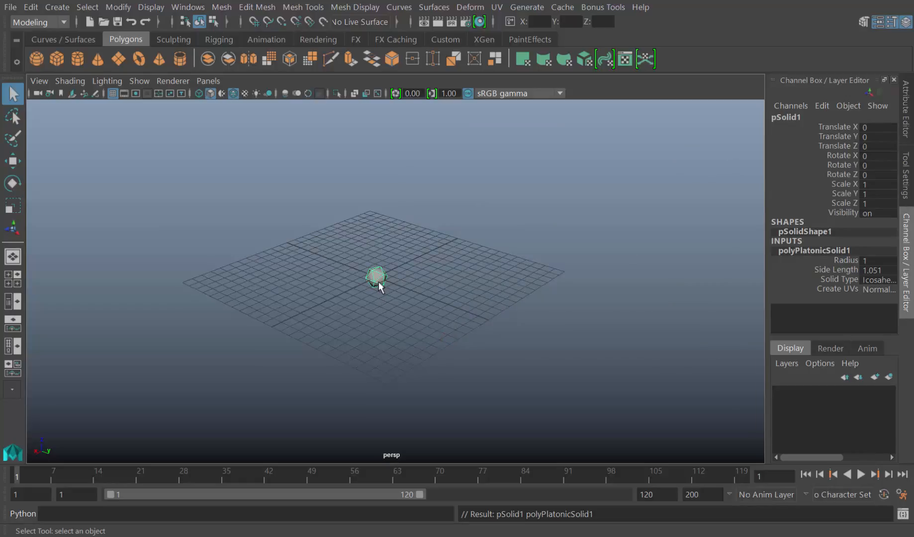
Scale the icosahedron uniformly to about 8.15 on all three axes
key("r")
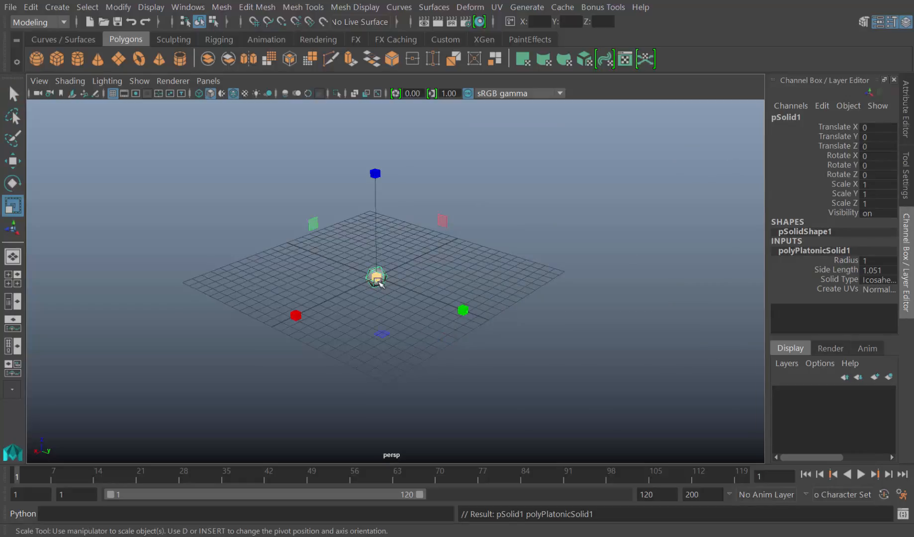
left_click_drag(376, 277, 495, 349)
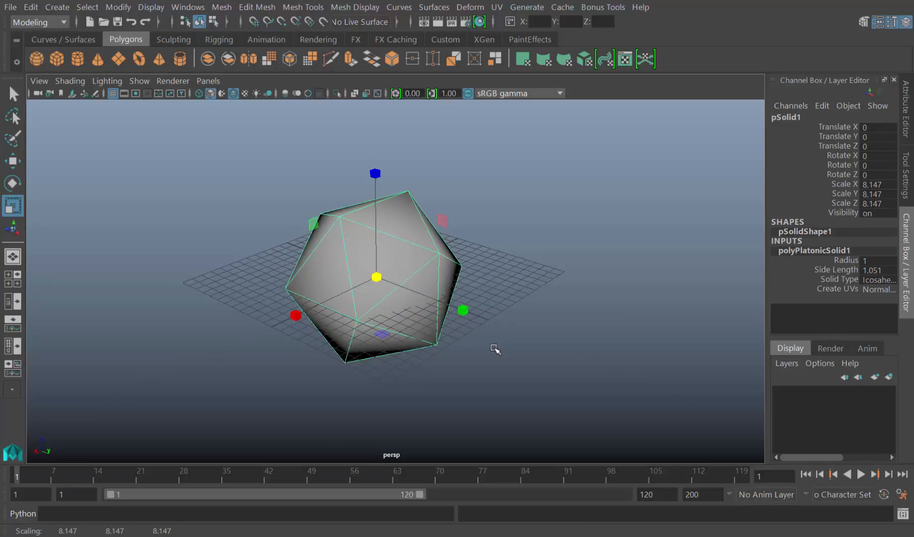
key("q")
key("t")
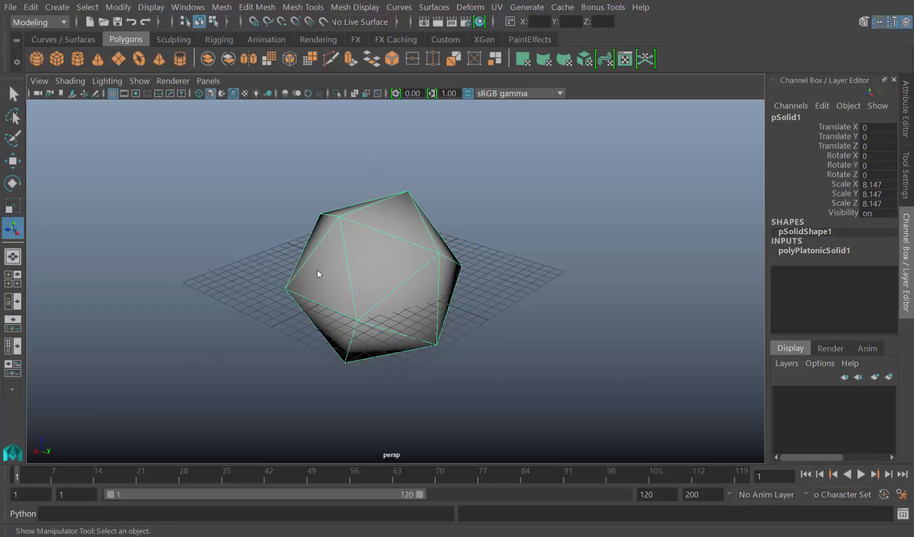
Extrude all faces of the icosahedron with Keep Faces Together off, scaling them slightly inward to form a narrow border on each face
right_click(317, 272)
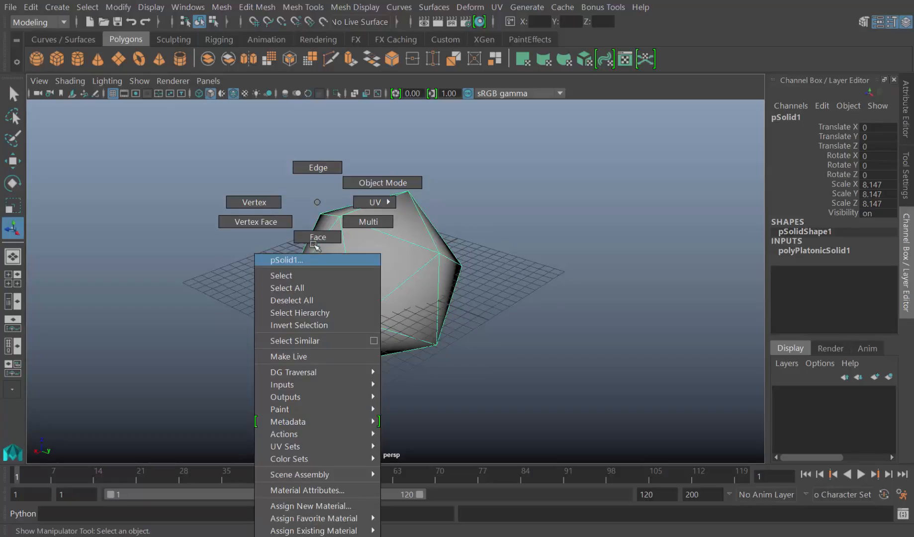
left_click(317, 238)
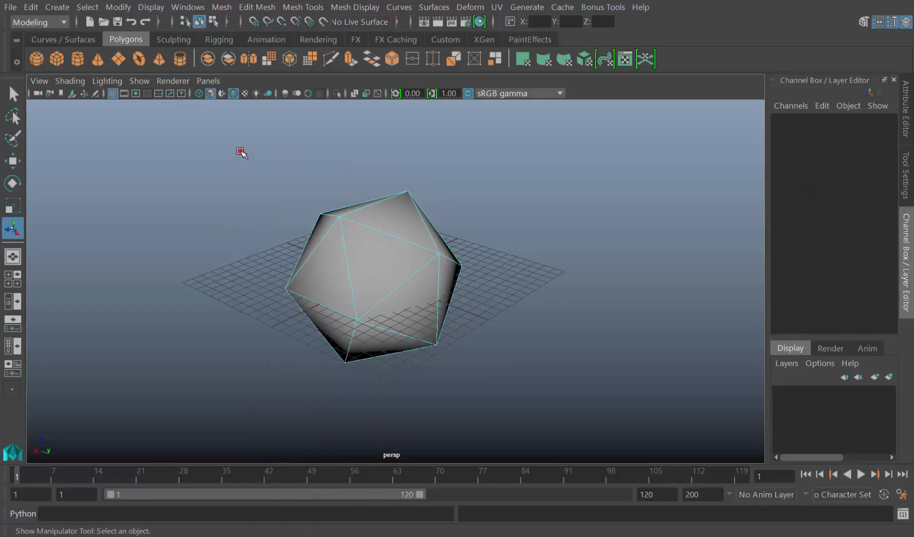
left_click_drag(241, 151, 591, 418)
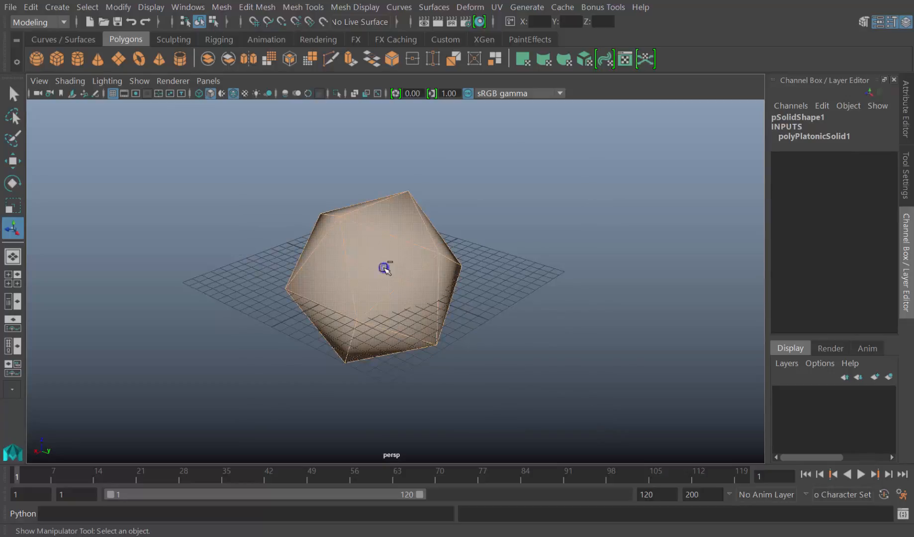
right_click(385, 269, "shift")
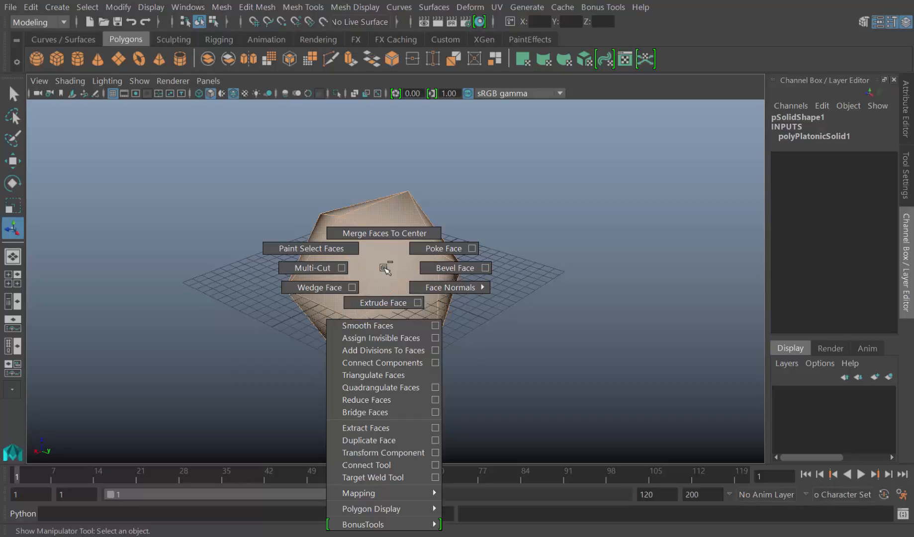
right_click_drag(386, 269, 379, 306, "shift")
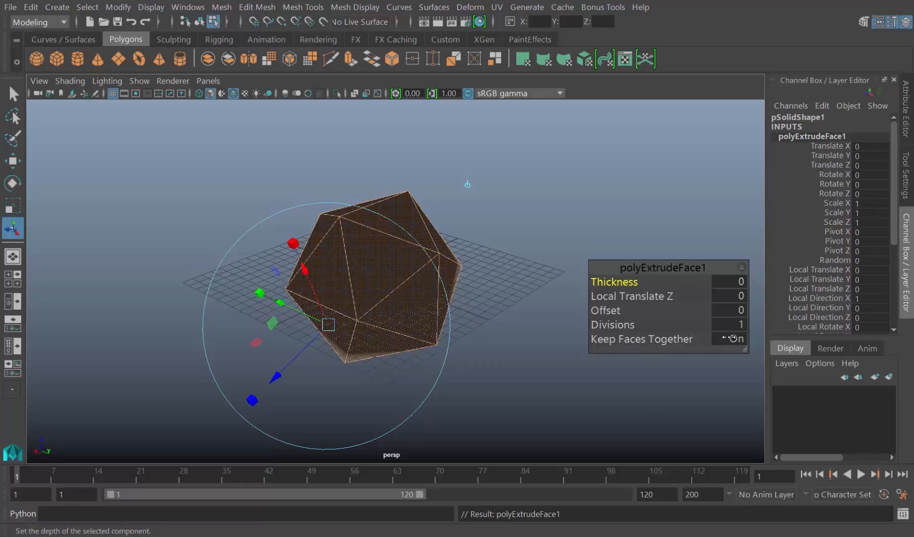
left_click(734, 338)
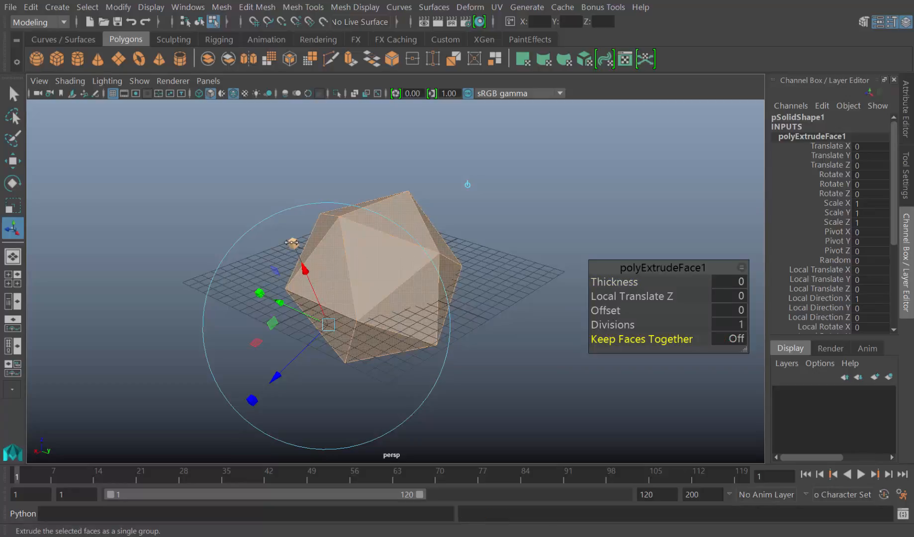
left_click(292, 243)
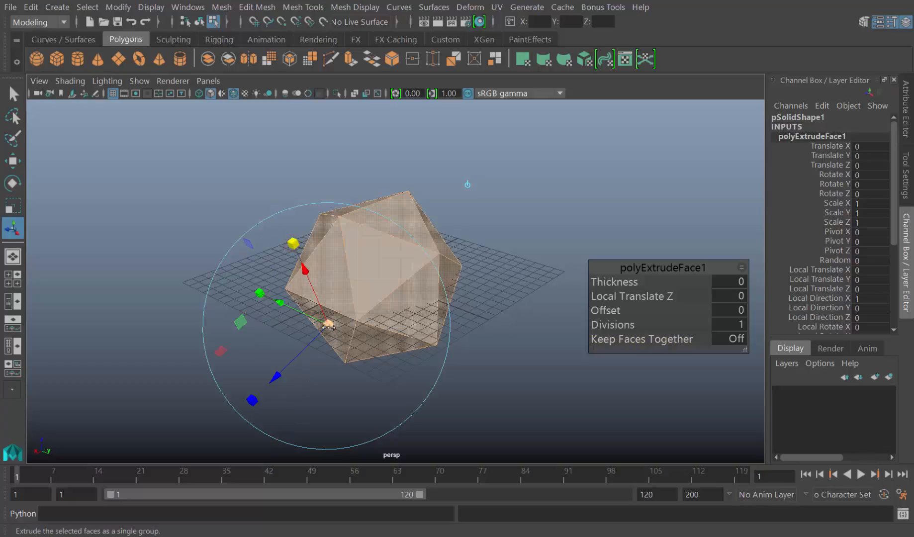
left_click(328, 326)
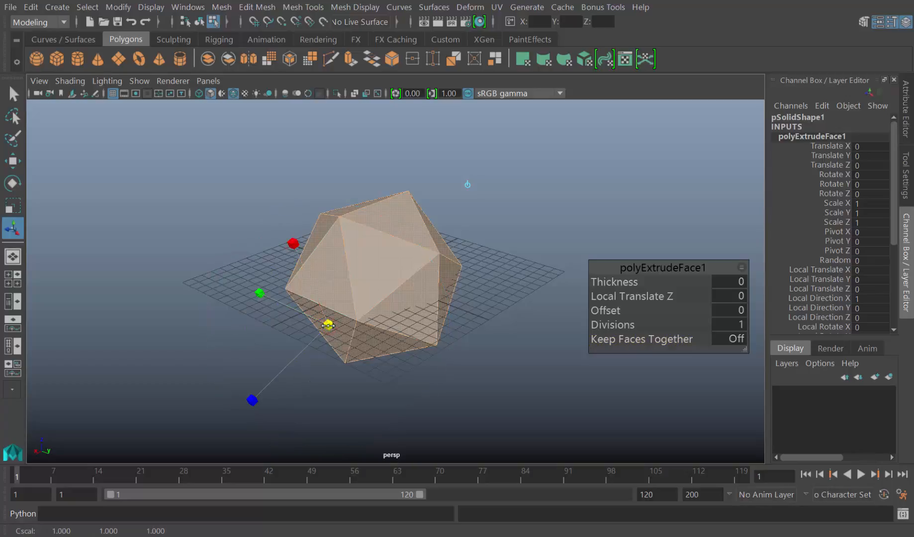
left_click_drag(328, 326, 325, 326)
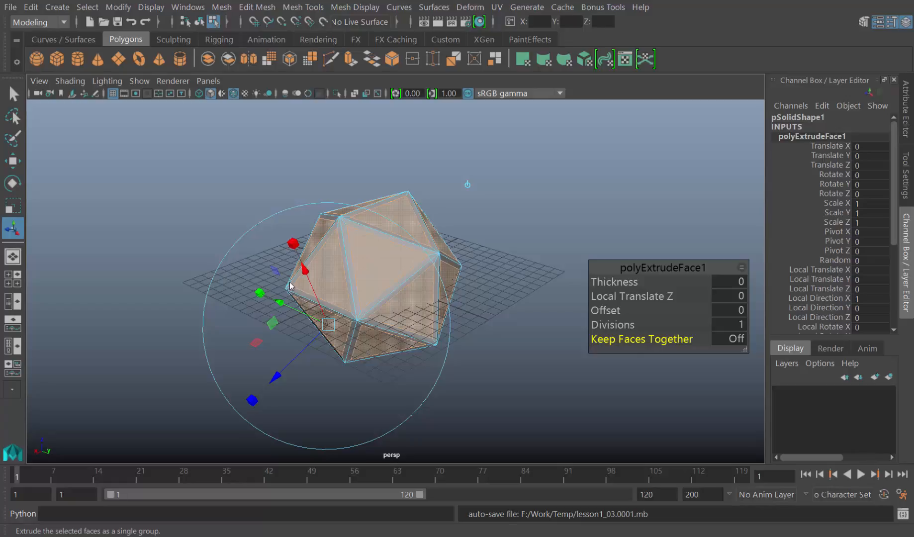
Extrude the inset faces two more times, scaling them inward each time, with the last inset at about 0.73
key("ctrl+e")
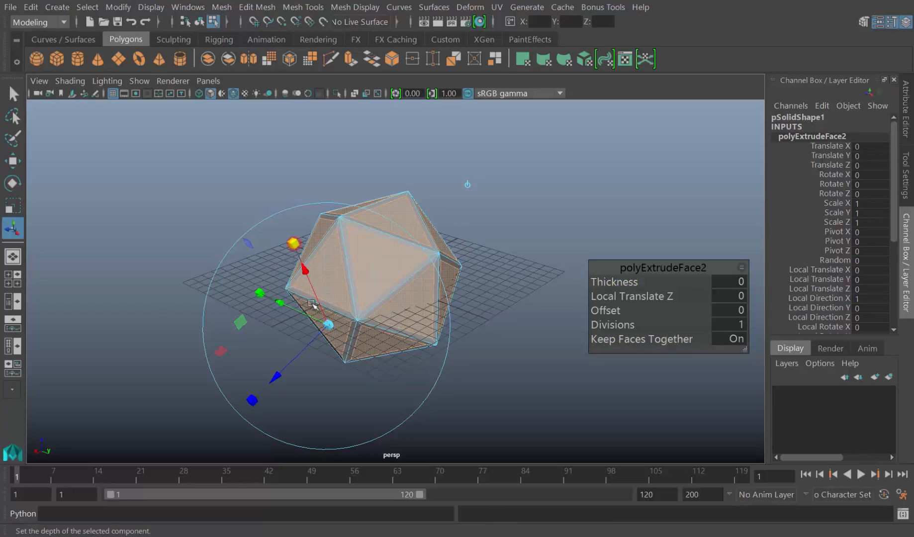
left_click_drag(327, 323, 317, 320)
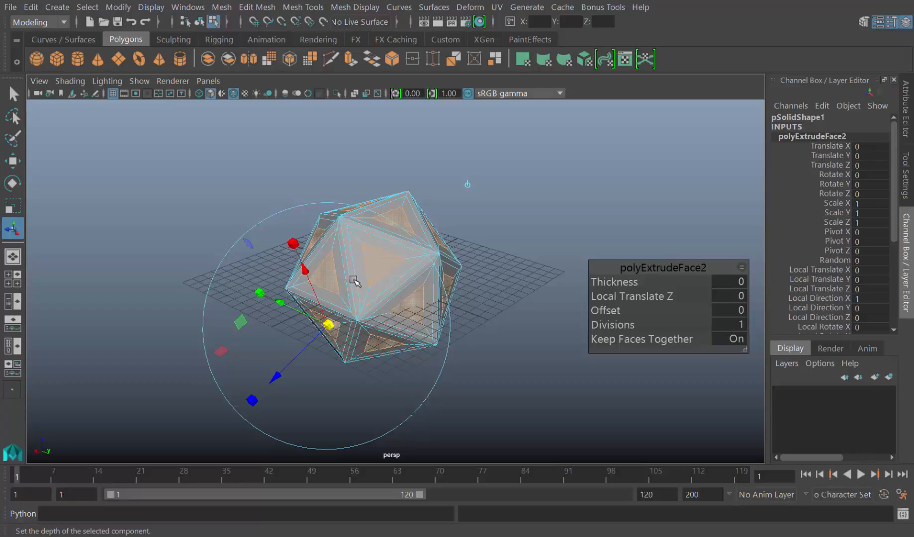
key("ctrl+e")
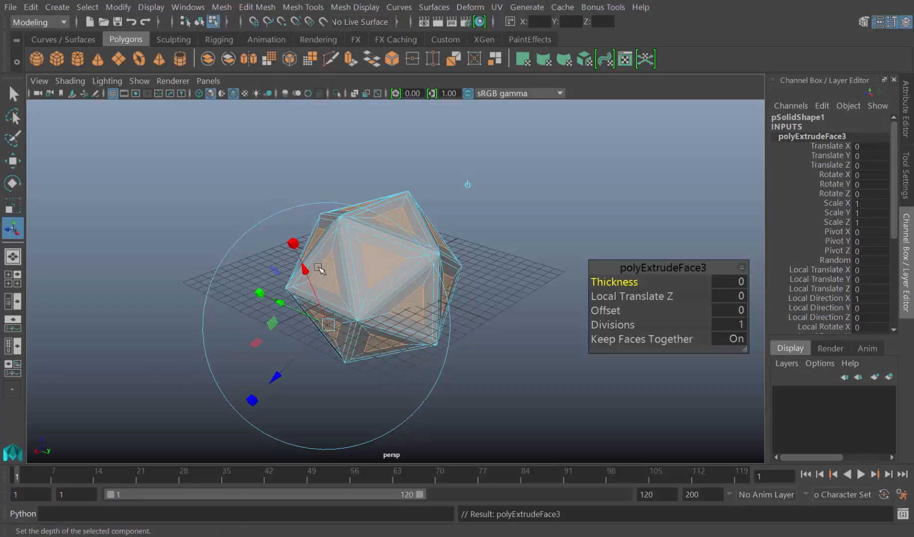
left_click_drag(334, 319, 327, 324)
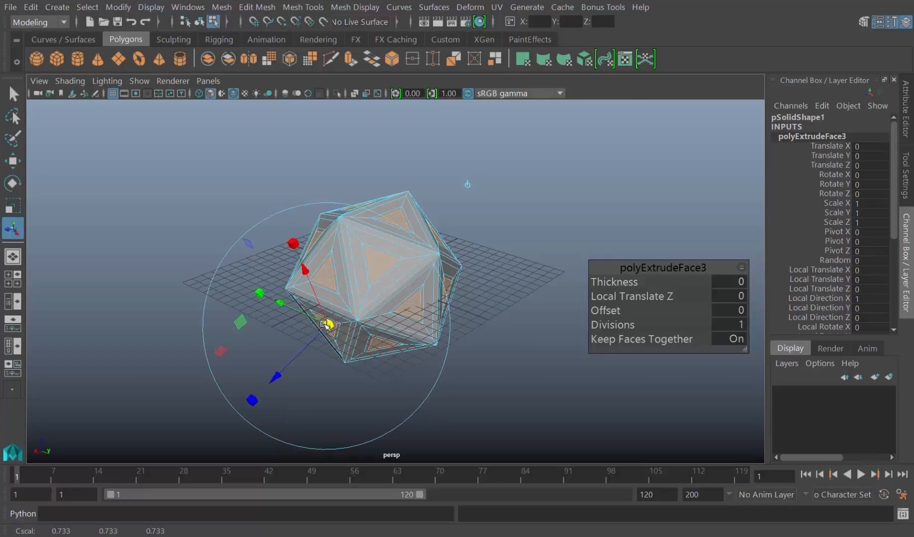
Extrude the innermost faces into the solid with a Local Translate Z of about -1.225 and delete them to leave triangular openings
key("ctrl+e")
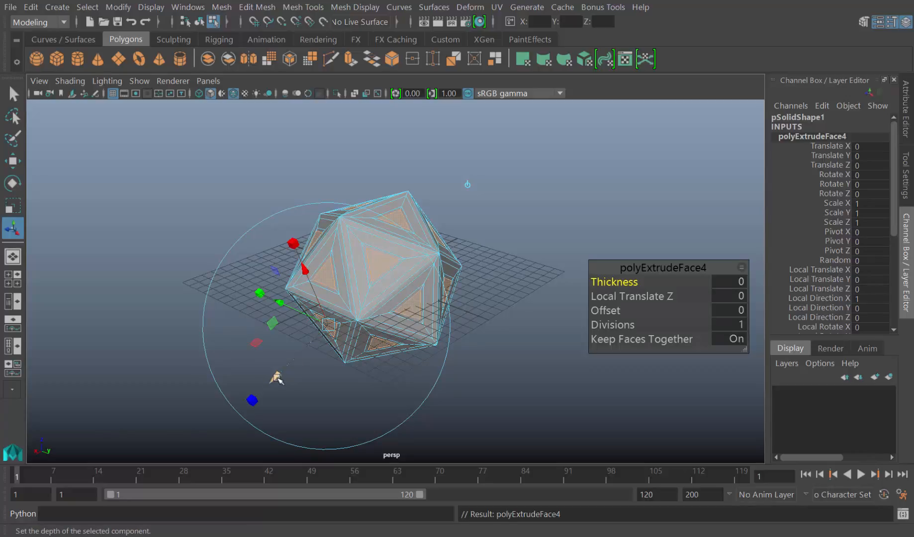
left_click_drag(277, 378, 288, 370)
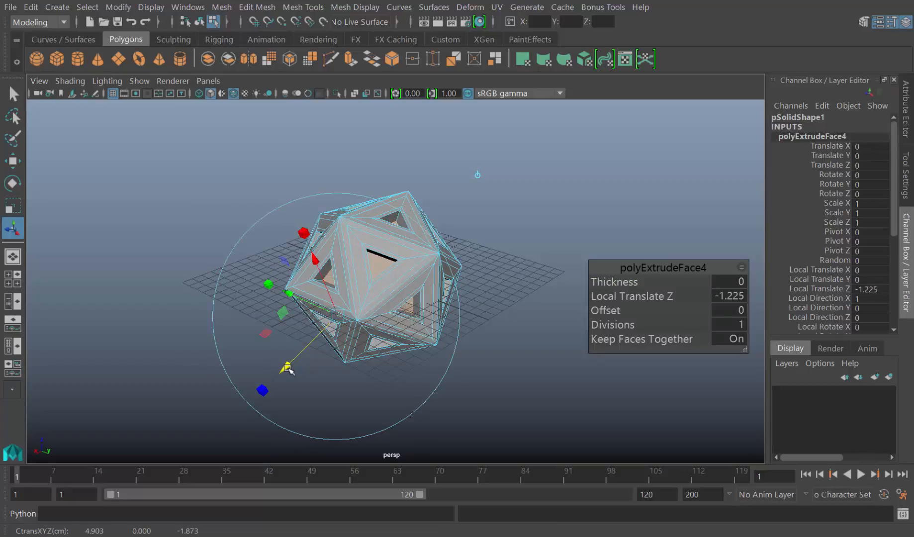
key("Delete")
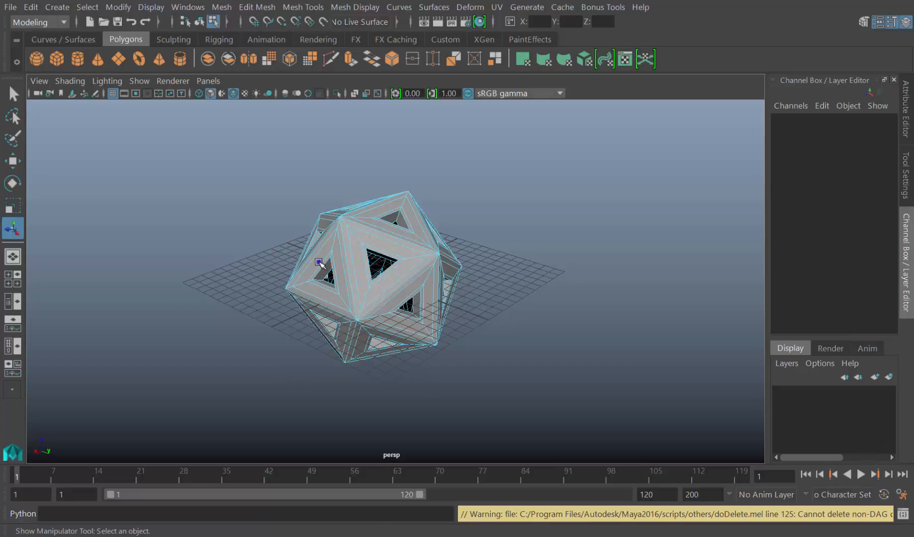
In face mode, start selecting the inner frame faces around the triangular openings on the near side of the icosahedron, leaving the narrow edge borders unselected
right_click(320, 263)
left_click(315, 266)
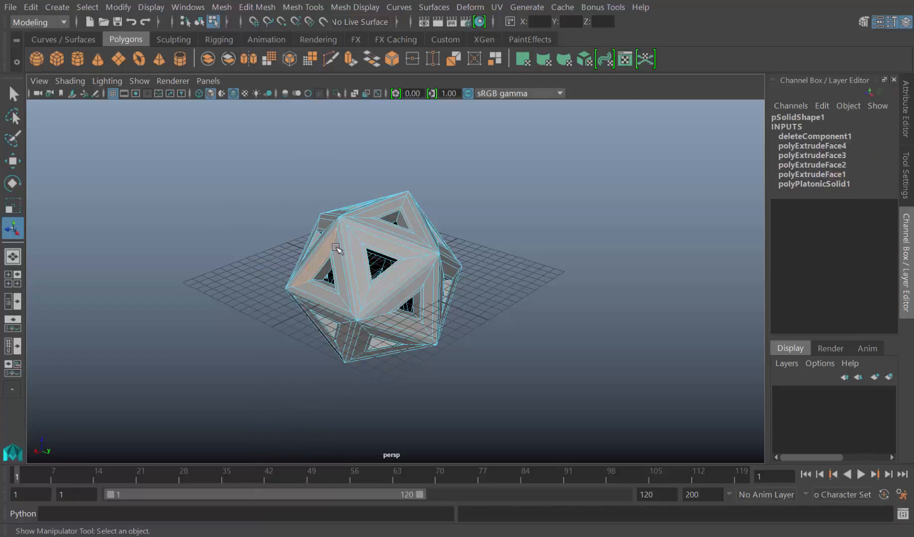
left_click(337, 250)
left_click(357, 244)
left_click(397, 300)
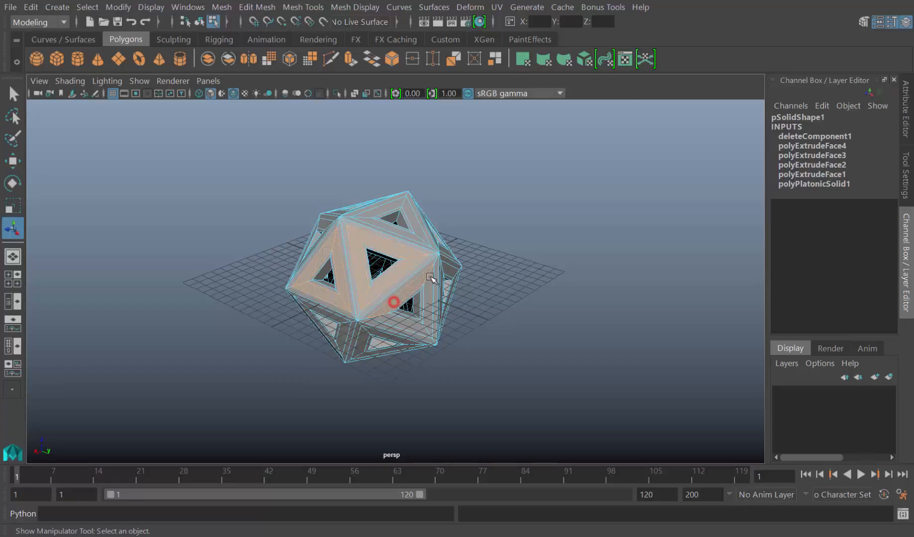
left_click(429, 283)
left_click(371, 330, "shift")
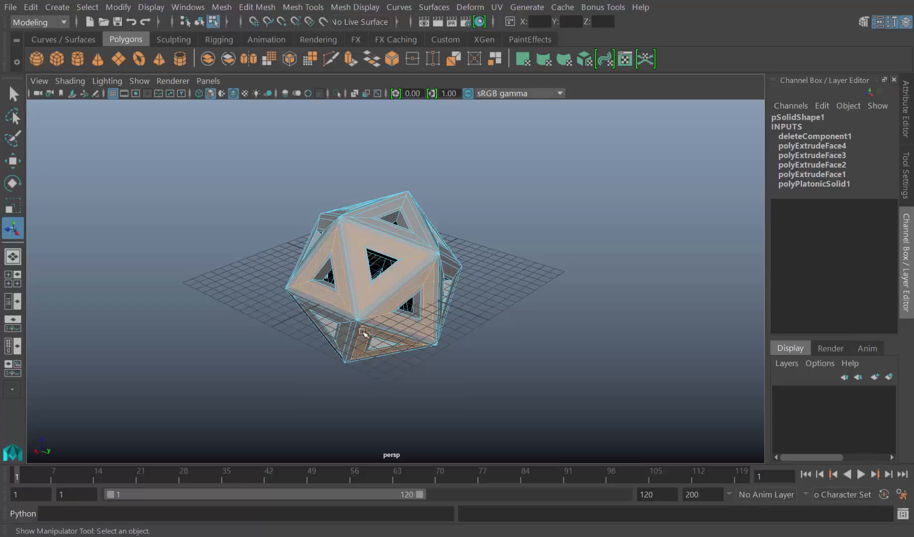
left_click(341, 320, "shift")
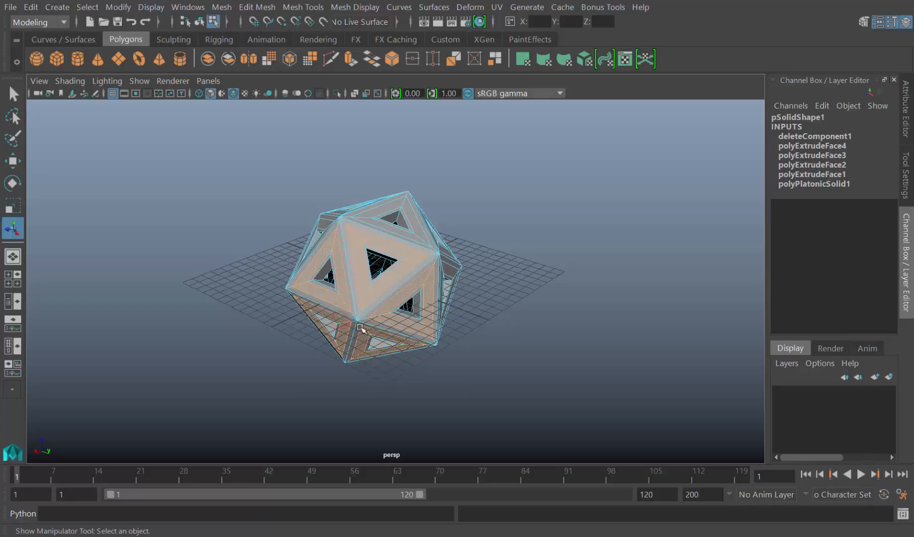
Extend the selection to the frame faces around the openings on the underside and the adjoining side of the icosahedron
left_click_drag(379, 343, 428, 287, "alt")
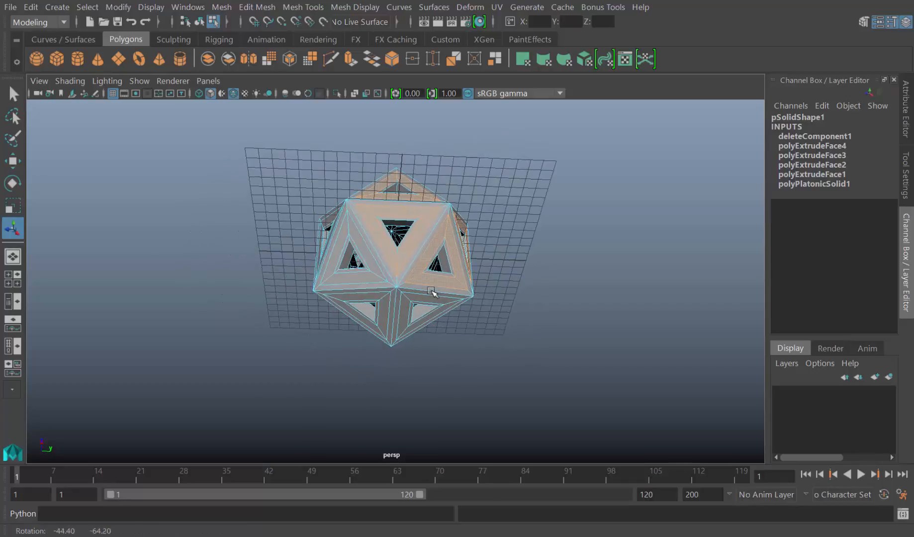
left_click(376, 271, "shift")
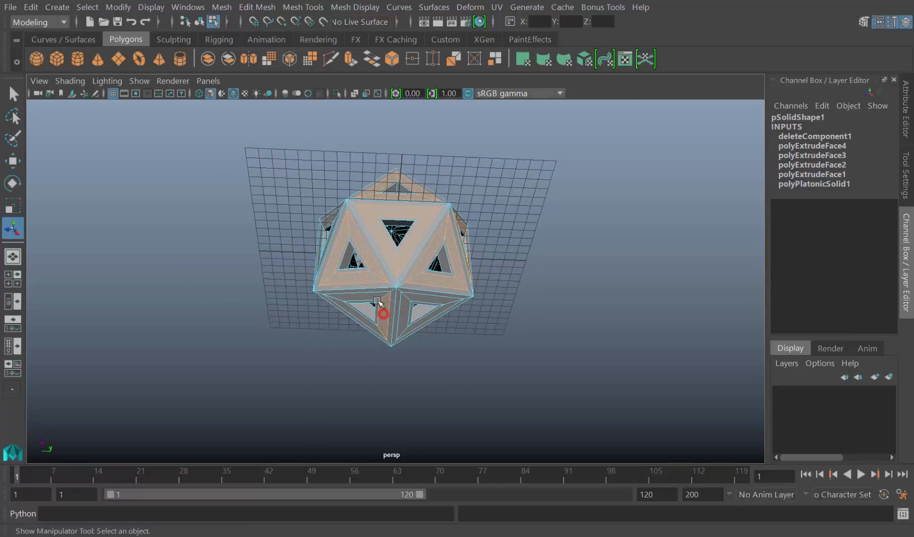
mouse_move(378, 304)
left_mouse_down("alt")
mouse_move(412, 270)
mouse_move(381, 297)
left_mouse_up("alt")
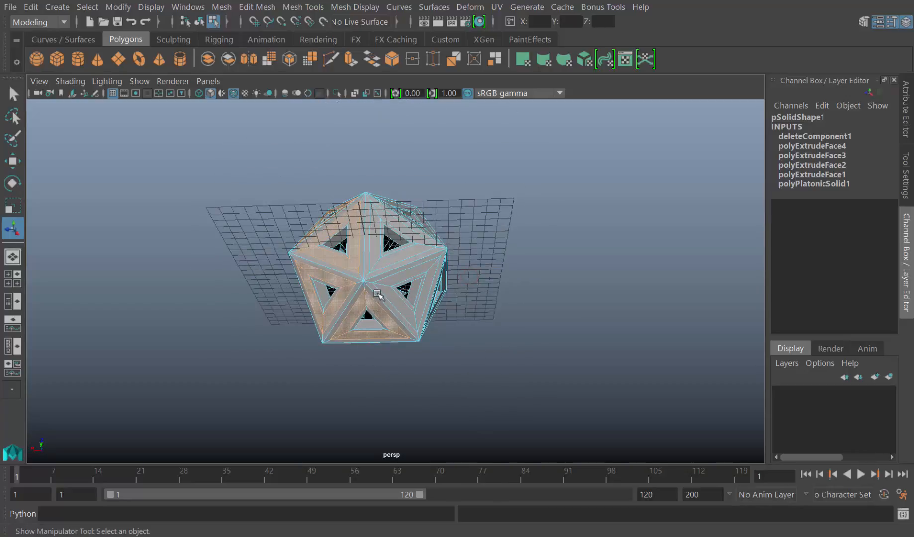
left_click(390, 283, "shift")
left_click_drag(428, 271, 381, 299, "alt")
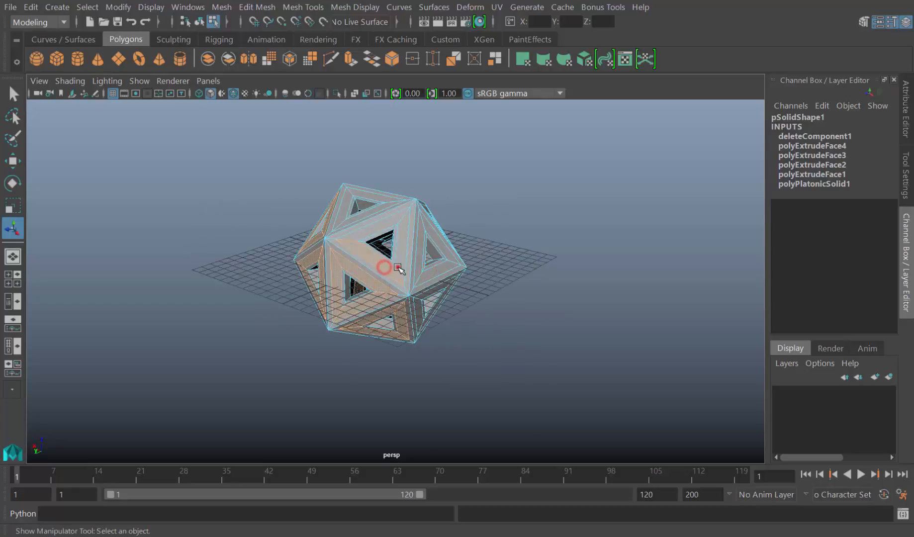
left_click_drag(400, 266, 431, 265, "alt")
left_click(407, 278, "shift")
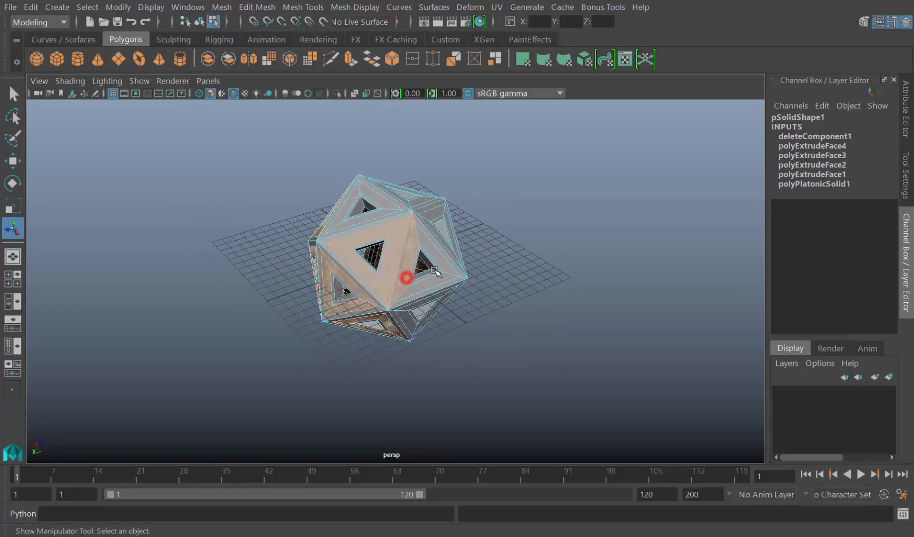
key("alt")
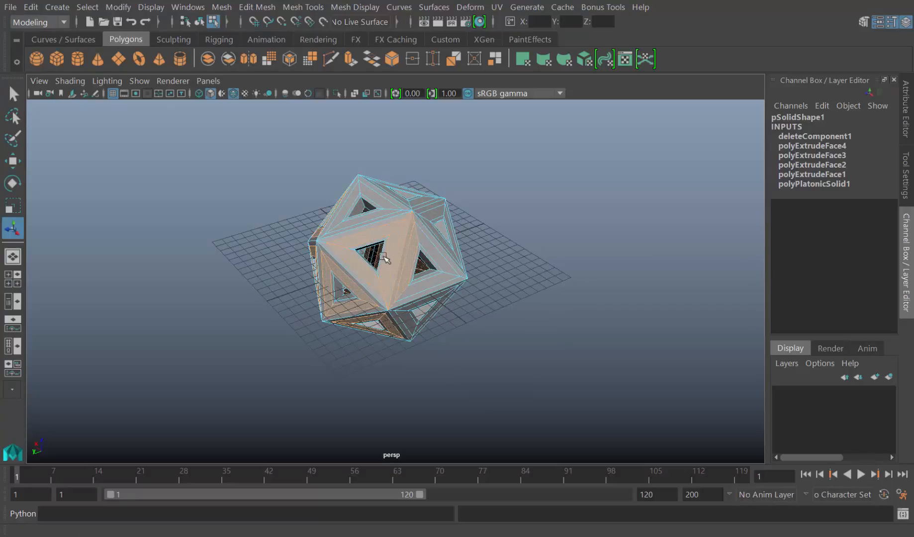
key("ctrl+z")
key("ctrl+z")
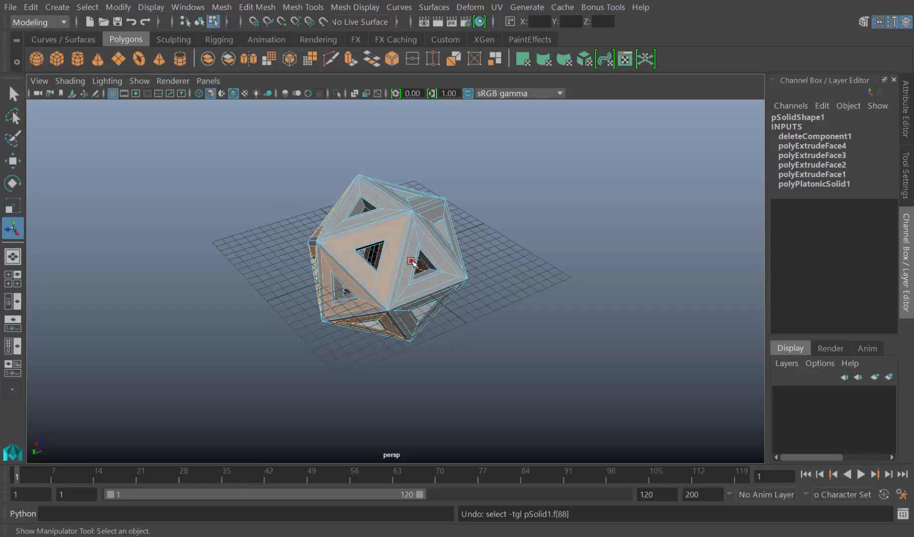
Add the frame faces of the neighbouring openings on the far side to the selection, undoing the accidental picks
left_click(410, 260, "shift")
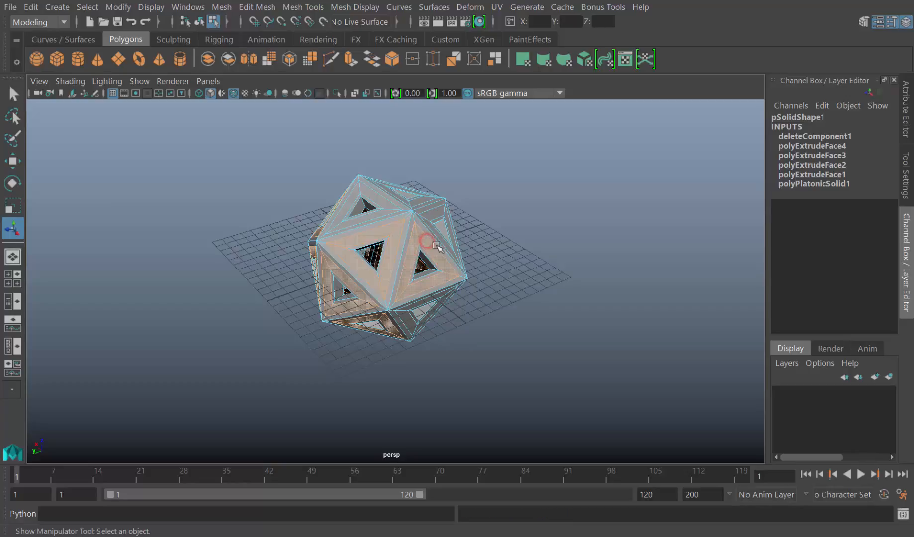
left_click_drag(508, 279, 491, 279, "alt")
left_click(405, 265, "shift")
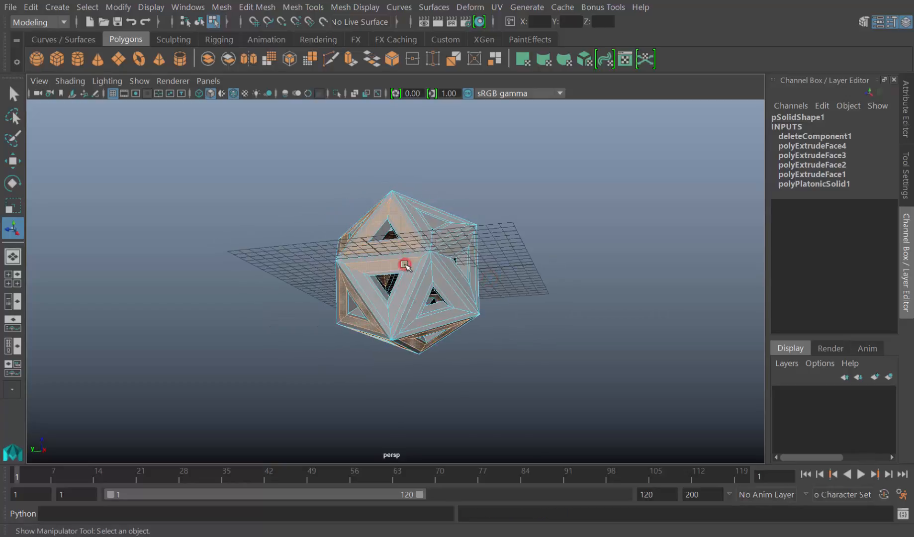
double_click(412, 272, "shift")
left_click(419, 274, "shift")
key("ctrl+z")
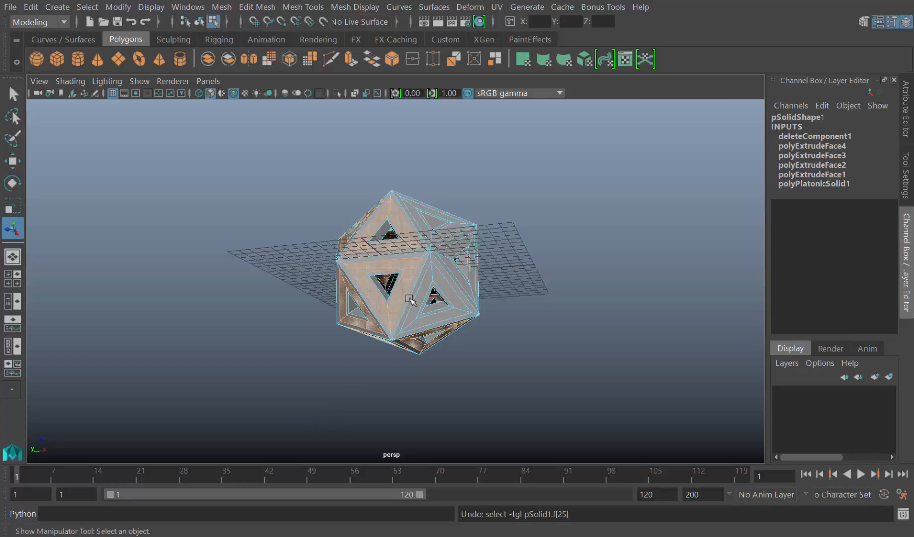
left_click(409, 300)
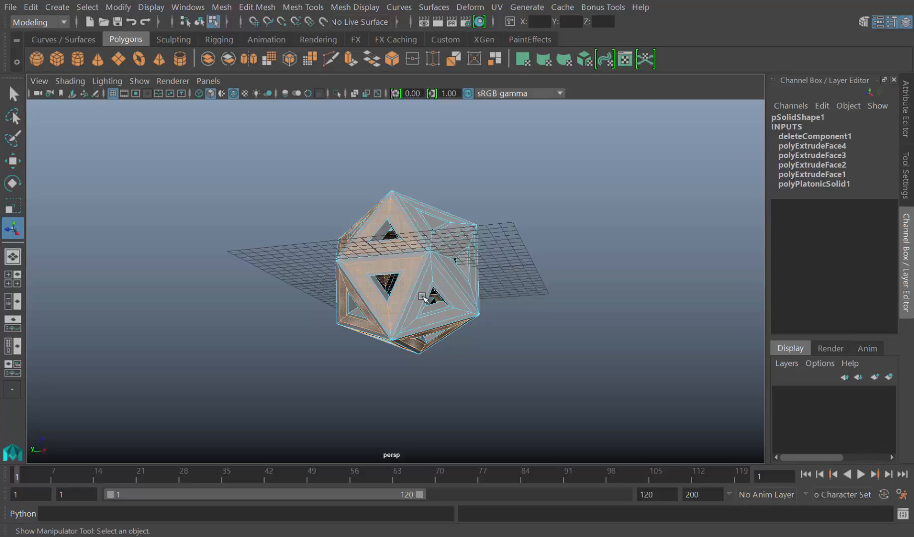
left_click(423, 297, "shift")
double_click(437, 277, "shift")
mouse_move(438, 277)
left_mouse_down("alt")
mouse_move(414, 251)
mouse_move(453, 248)
mouse_move(433, 261)
left_mouse_up("alt")
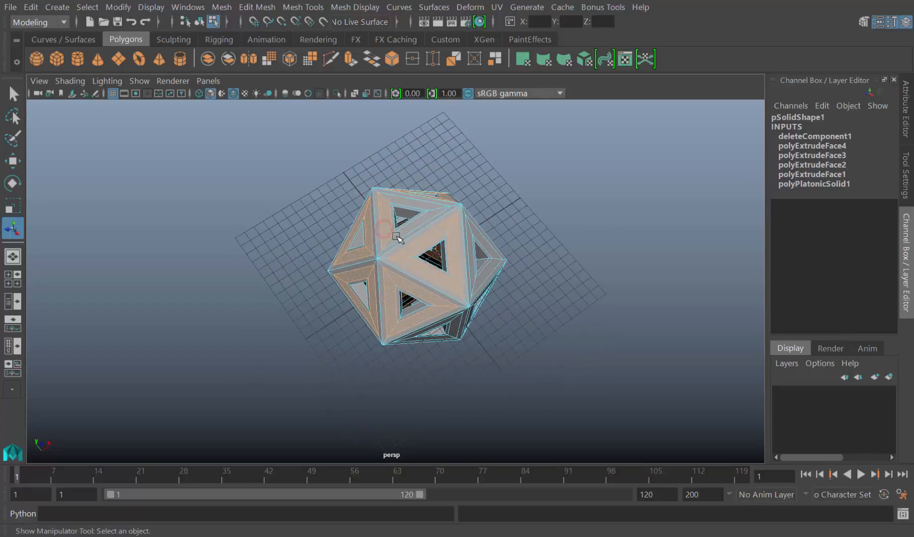
Complete the selection with the frame faces around the remaining openings of the icosahedron
left_click_drag(398, 235, 475, 233, "alt")
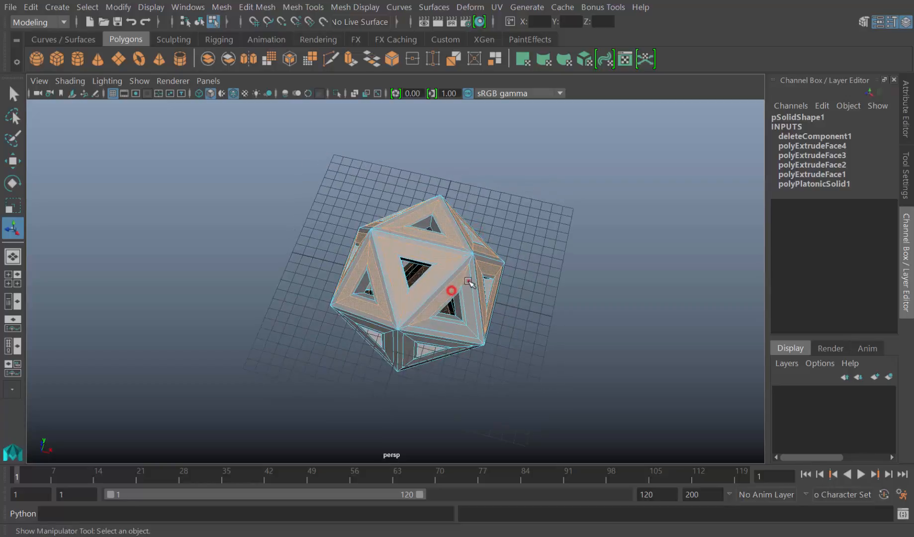
mouse_move(467, 283)
left_mouse_down("alt")
mouse_move(459, 333)
mouse_move(461, 271)
left_mouse_up("alt")
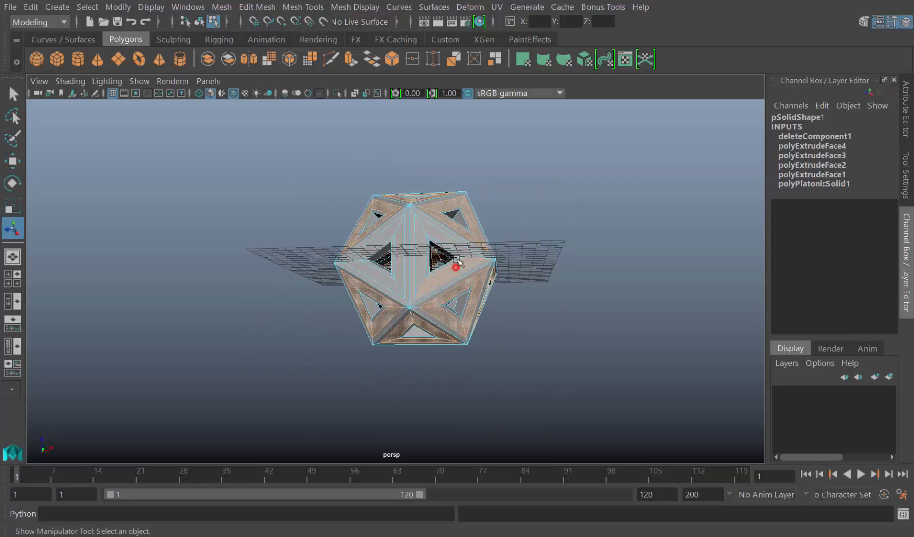
double_click(458, 248, "shift")
left_click(400, 249, "shift")
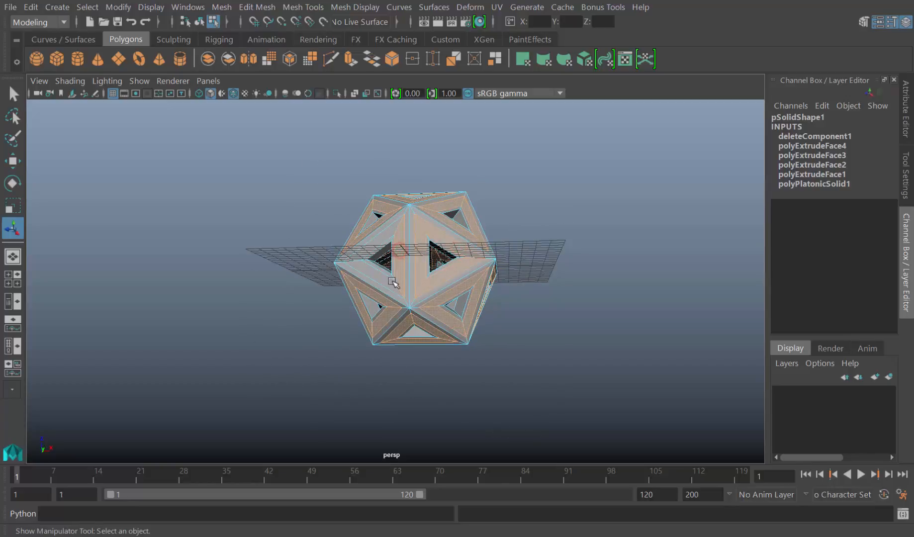
left_click_drag(392, 283, 353, 318, "alt")
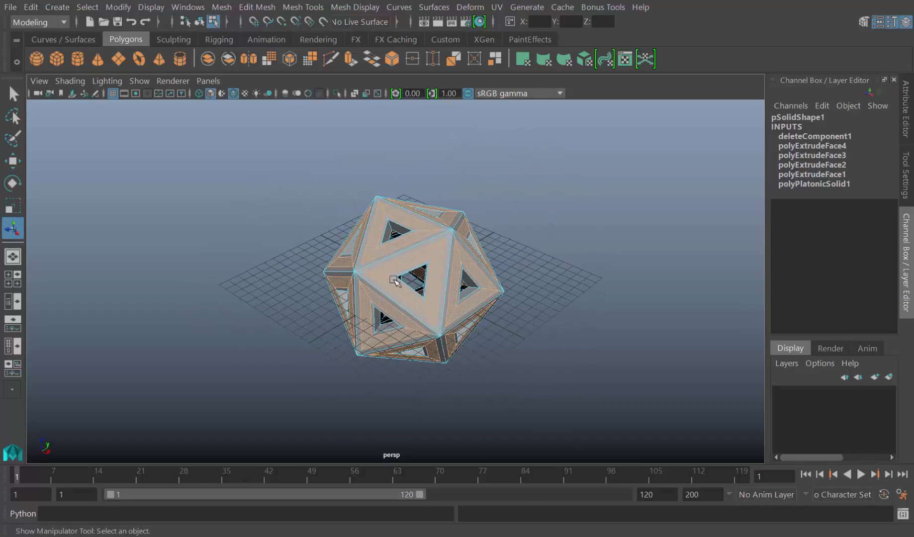
Extrude the selected frame faces outward with a Local Translate Z of about 3.747 and scale their ends inward
right_click(391, 286, "shift")
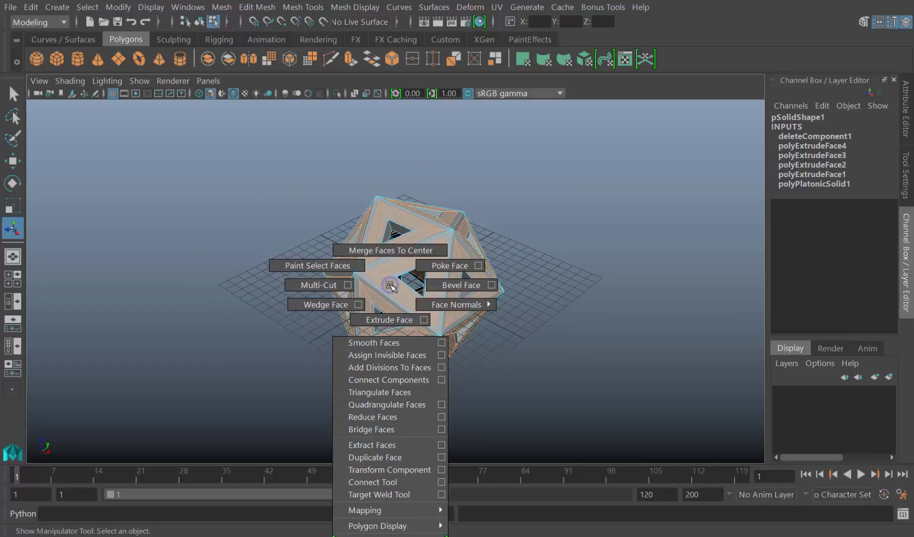
left_click(387, 321)
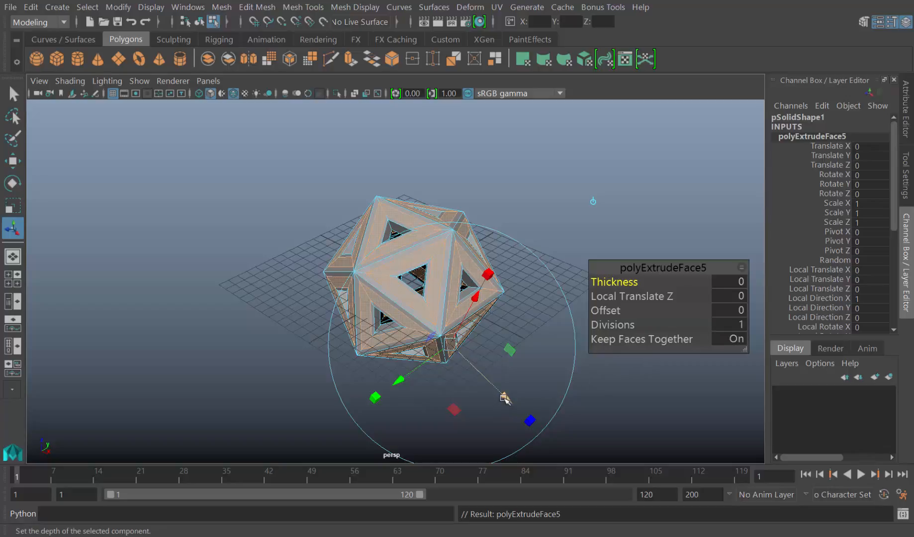
left_click_drag(505, 398, 547, 424)
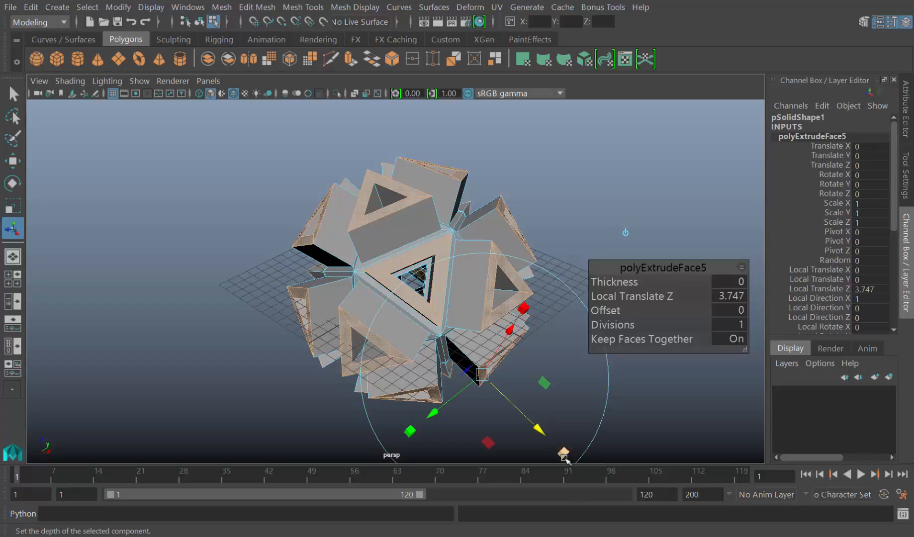
left_click_drag(482, 375, 462, 368)
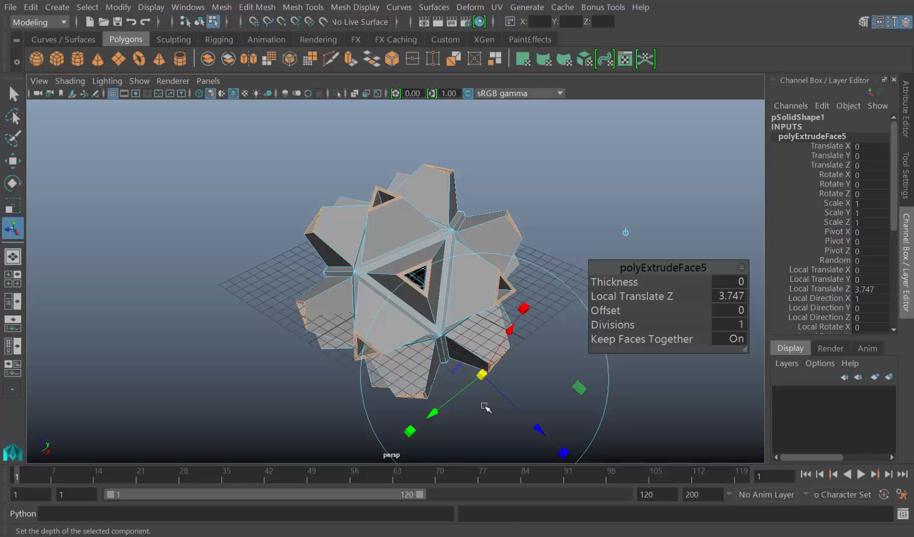
Extrude the spike ends again with a Local Translate Z of about 4.542 and scale the tips down to taper them
key("ctrl+e")
left_click_drag(545, 421, 588, 441)
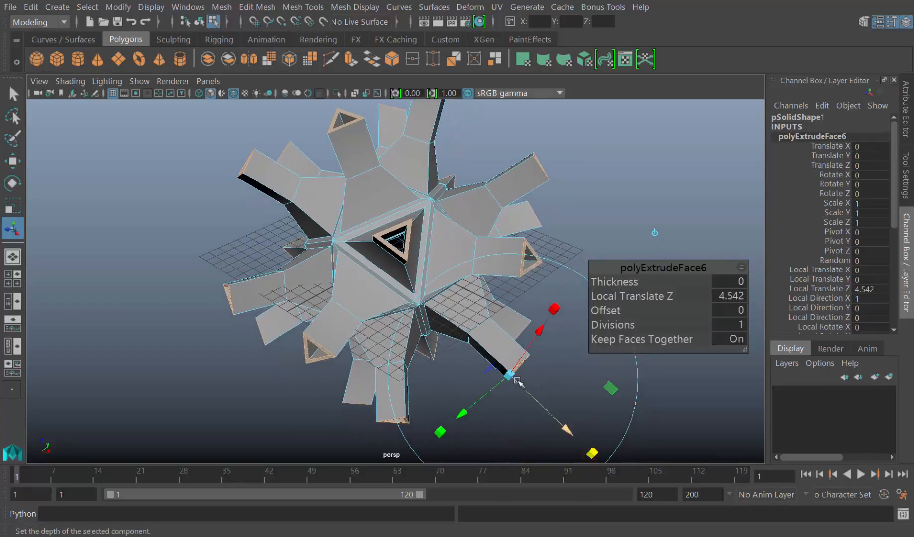
left_click(592, 454)
left_click_drag(510, 374, 362, 365)
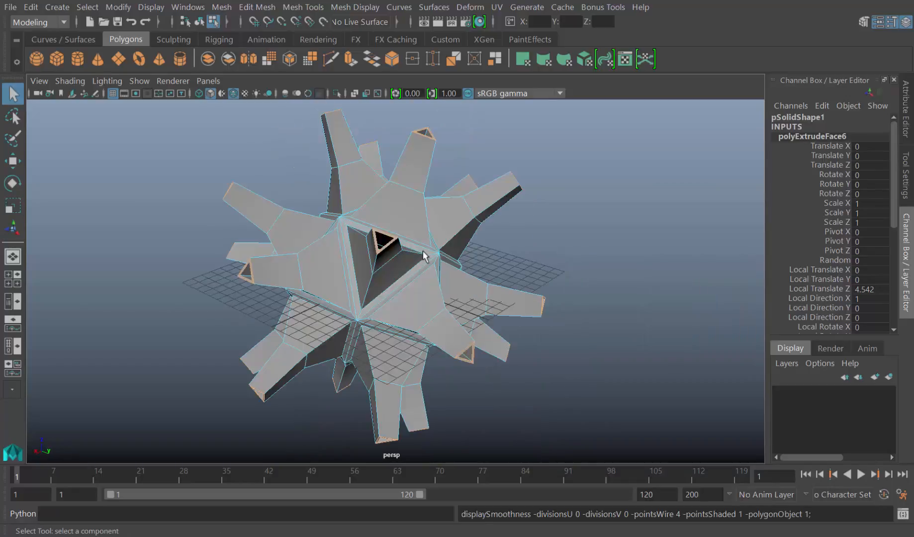
Select the whole spiky solid in object mode, preview it smoothed, and return to the unsmoothed display
right_click_drag(423, 255, 465, 179)
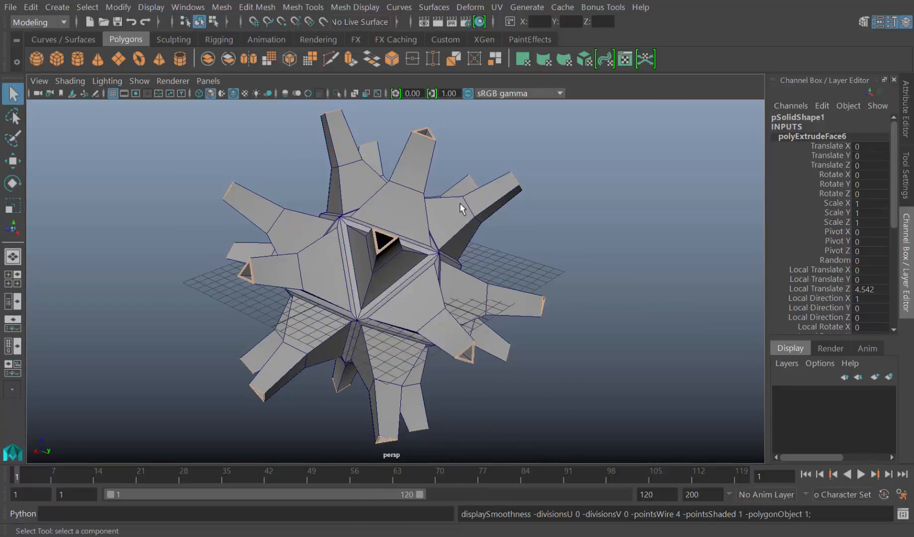
left_click(459, 208)
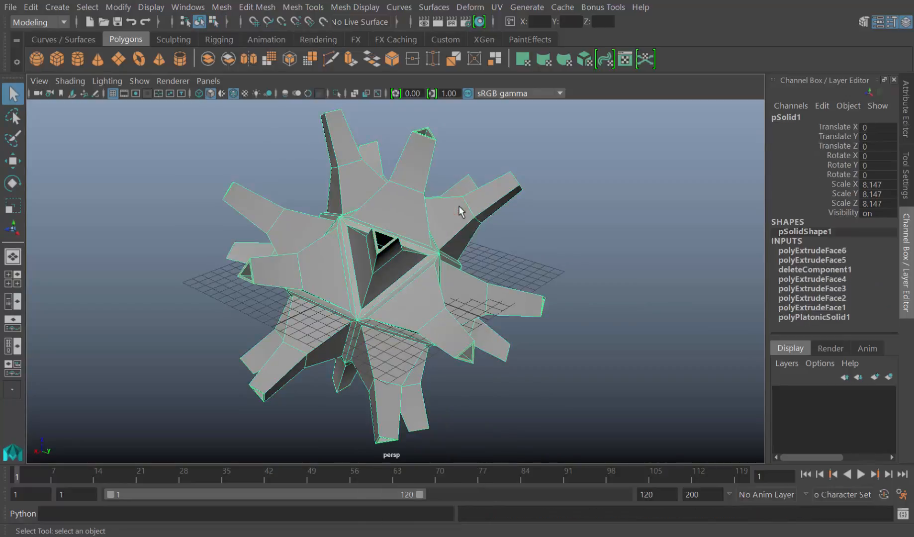
scroll(460, 211, "down", 5)
left_click_drag(507, 261, 429, 290, "alt")
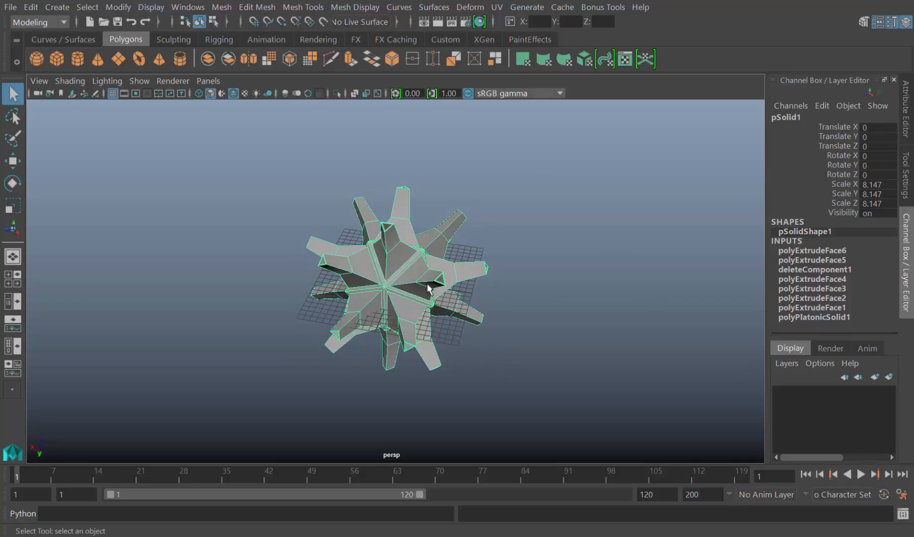
scroll(429, 290, "up", 3)
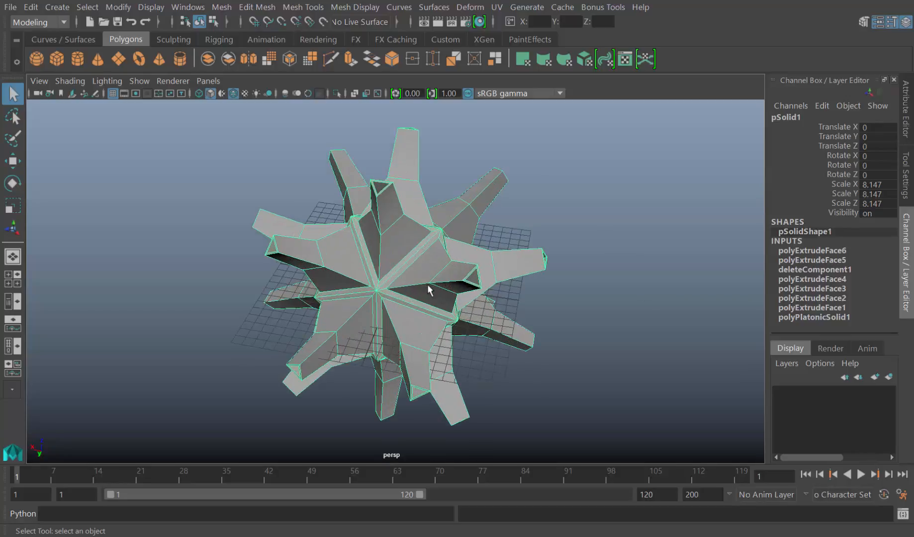
key("3")
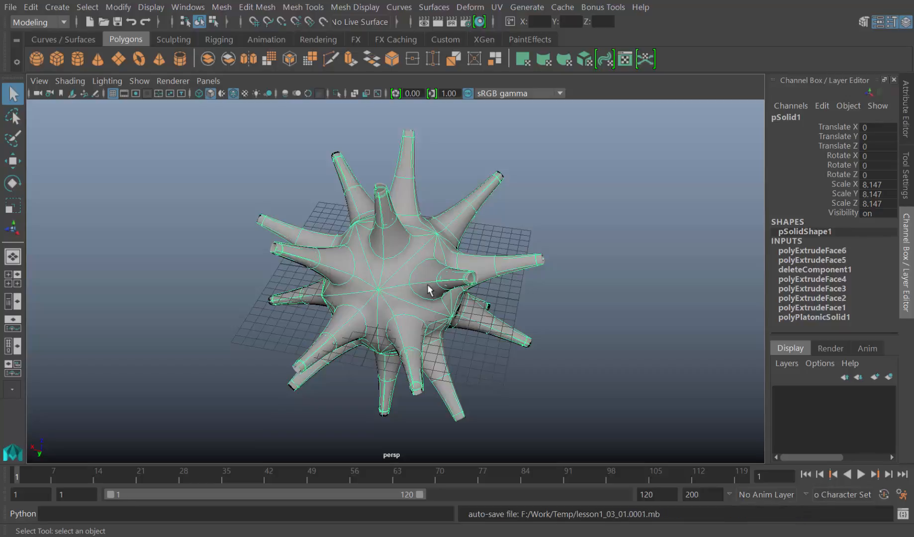
key("1")
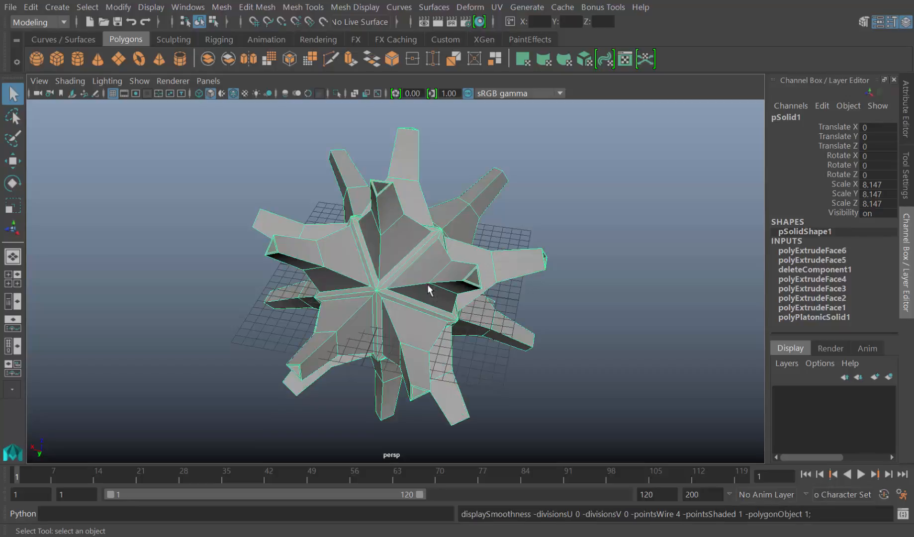
In vertex mode, select the tip vertices of one upper outer spike and move them outward to lengthen that spike
left_click_drag(427, 287, 471, 256, "alt")
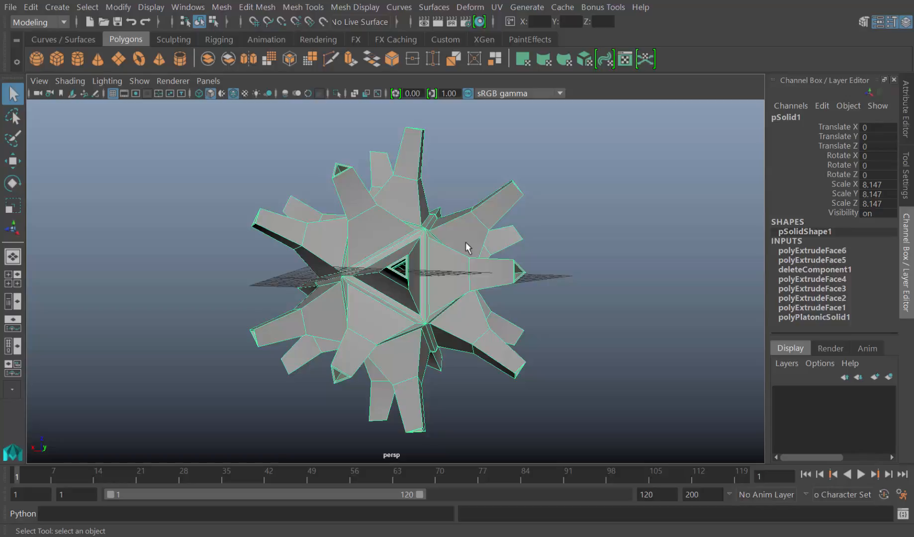
right_click_drag(466, 242, 409, 200)
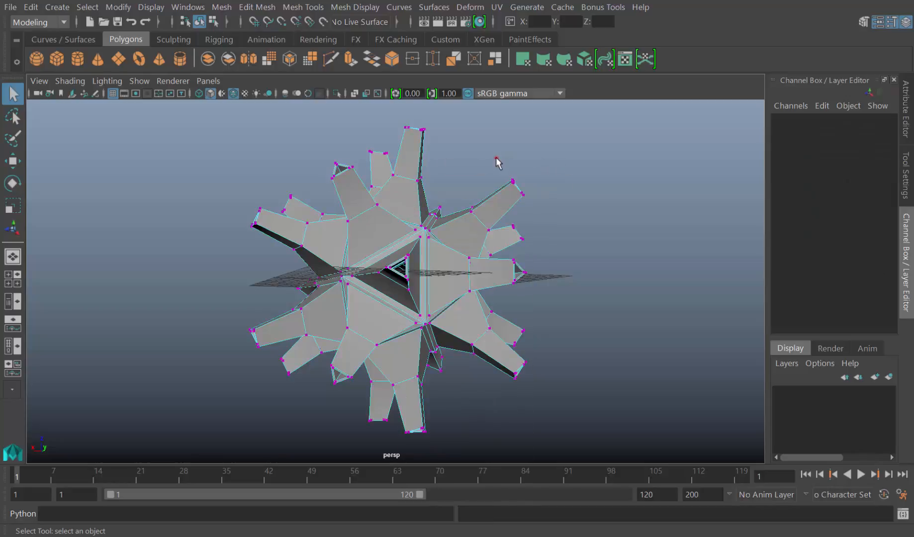
left_click_drag(492, 153, 550, 210)
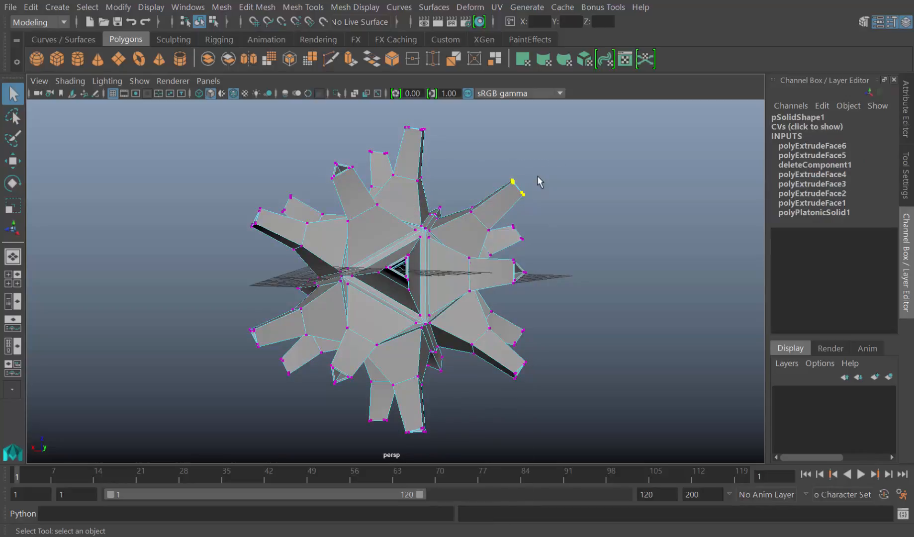
key("w")
left_click_drag(538, 176, 616, 135)
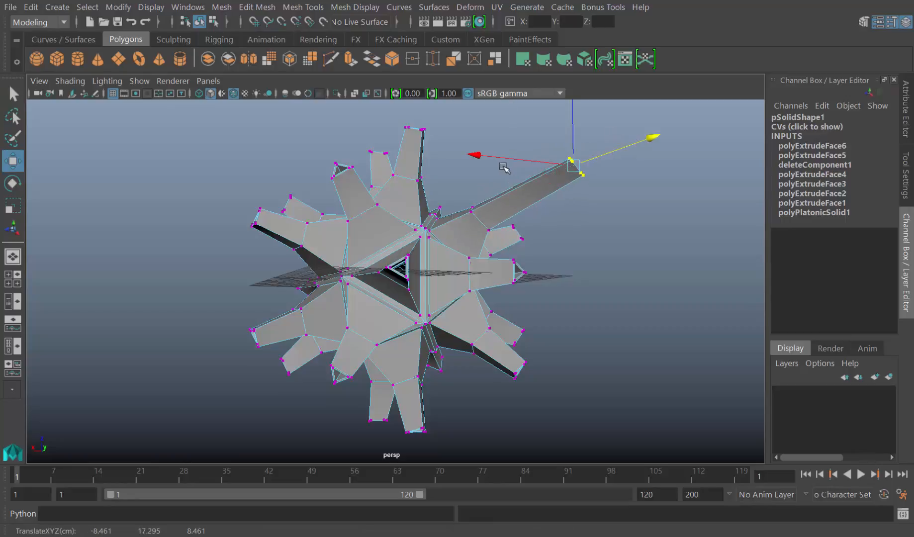
Undo the outward moves of the tip vertices on the upper outer spike
left_click_drag(508, 158, 479, 159)
left_click_drag(483, 184, 482, 185, "alt")
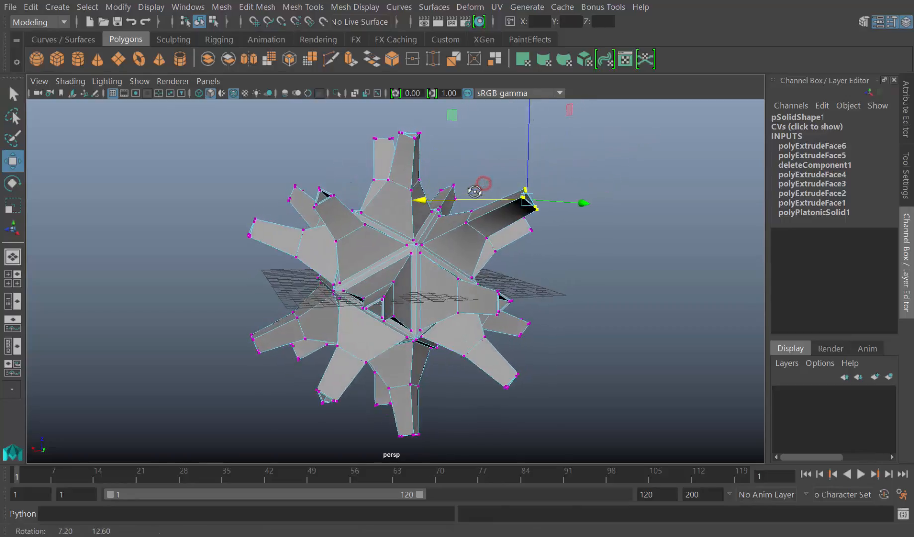
key("ctrl+z")
key("ctrl+z")
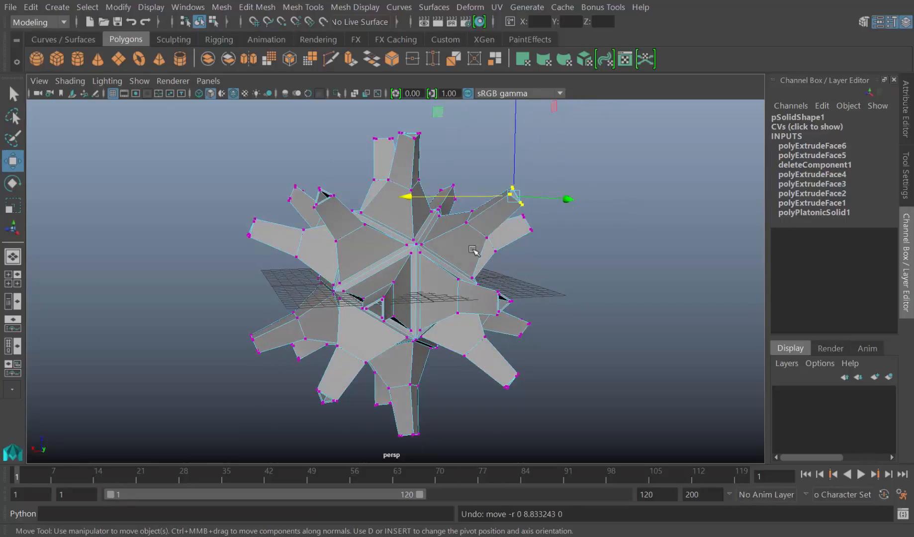
Switch the solid to face mode and select one flat face at the base of an upper spike
right_click(314, 248)
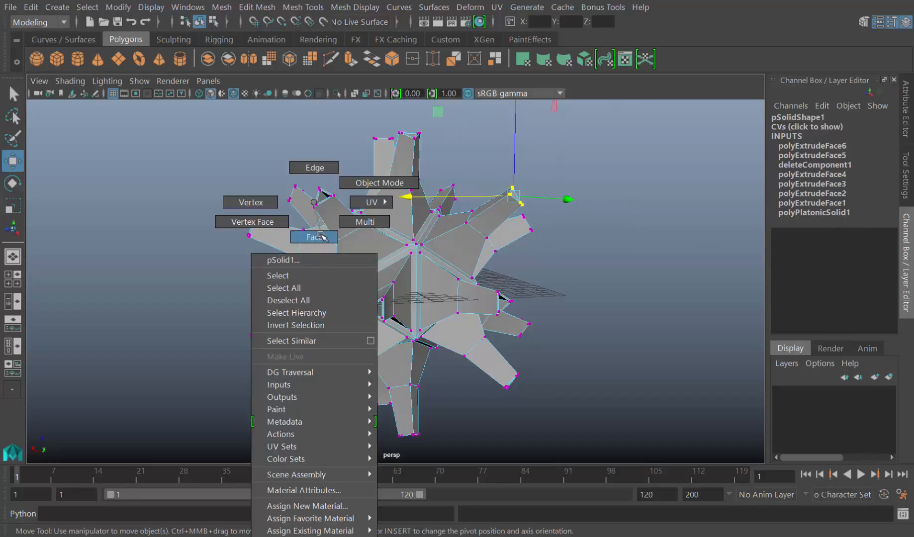
left_click(321, 237)
left_click(322, 248)
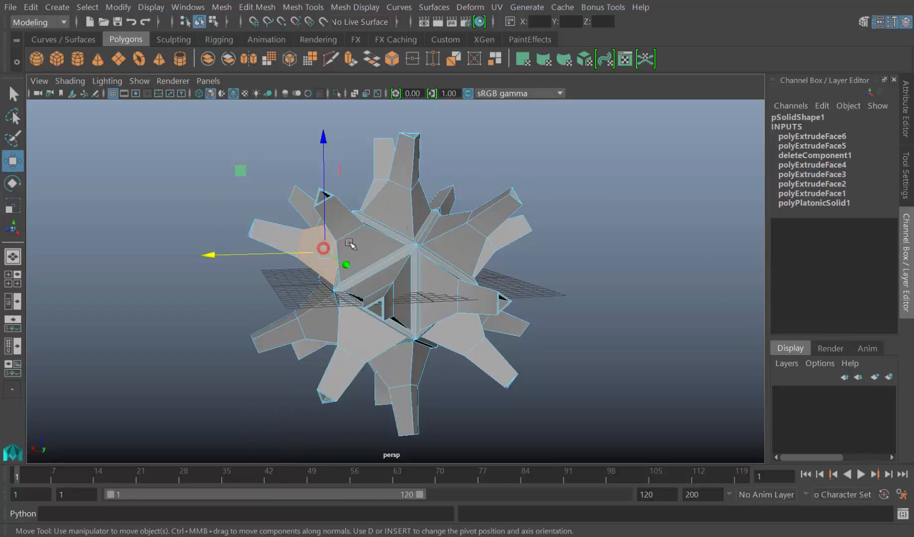
left_click_drag(458, 244, 426, 294, "alt")
left_click(380, 239)
scroll(382, 239, "up", 4)
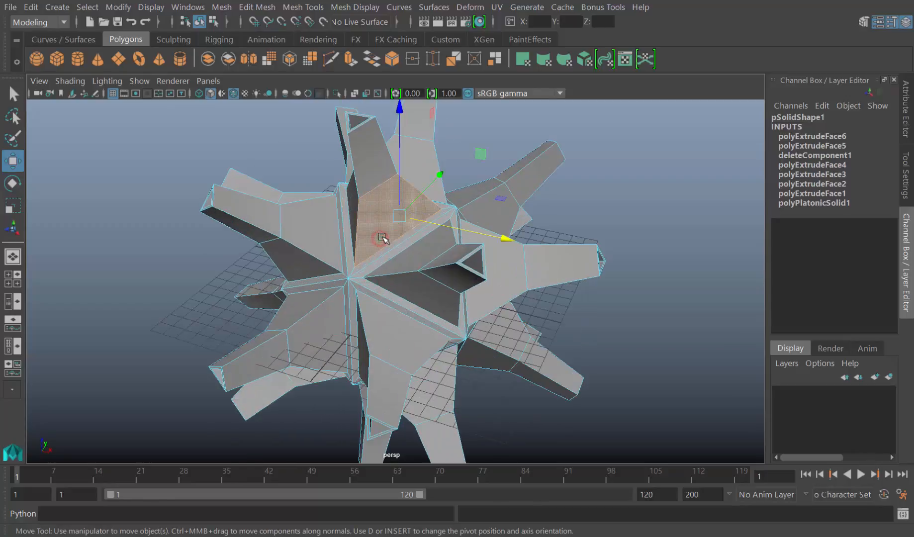
Add the neighbouring spike-base faces around the same corner of the solid to the face selection
left_click_drag(384, 238, 440, 253, "alt")
left_click(400, 219, "shift")
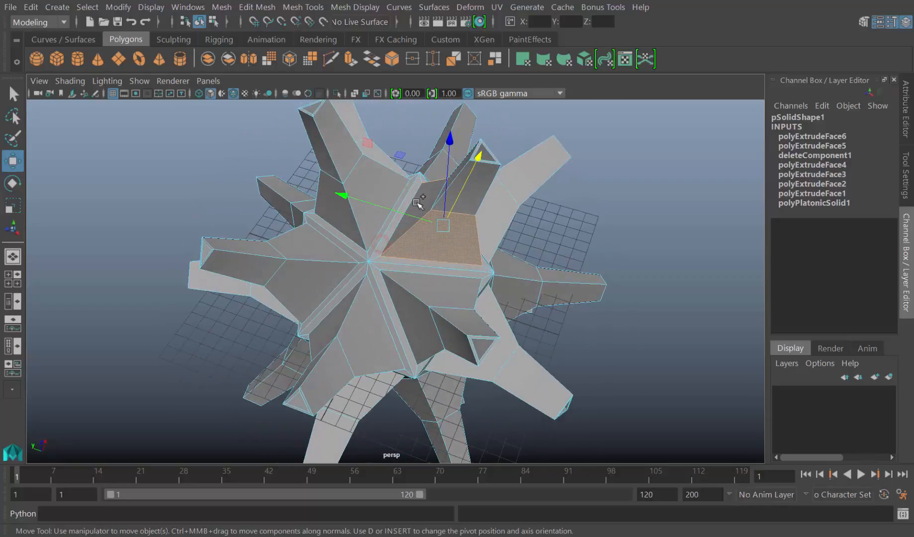
left_click(417, 203, "shift")
left_click_drag(481, 221, 489, 224, "alt")
left_click_drag(461, 257, 438, 237, "alt")
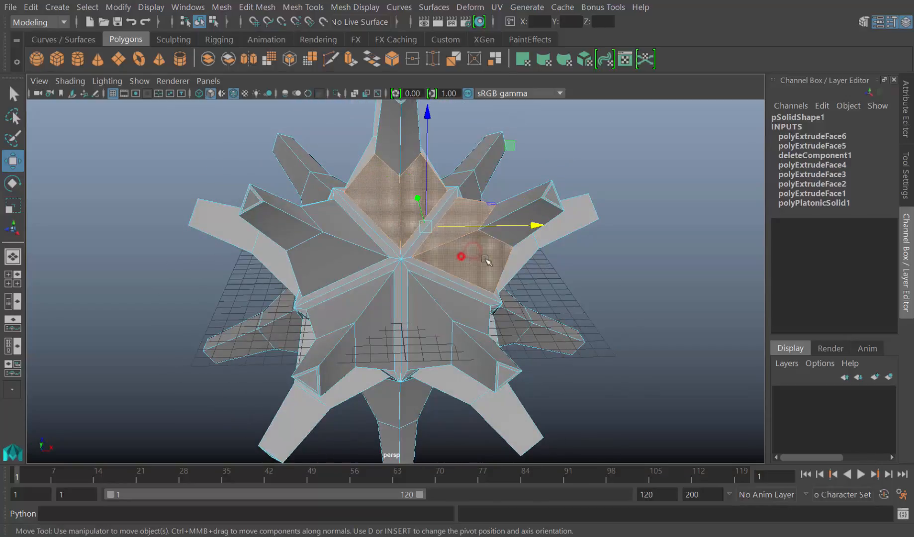
left_click_drag(485, 259, 419, 194, "alt")
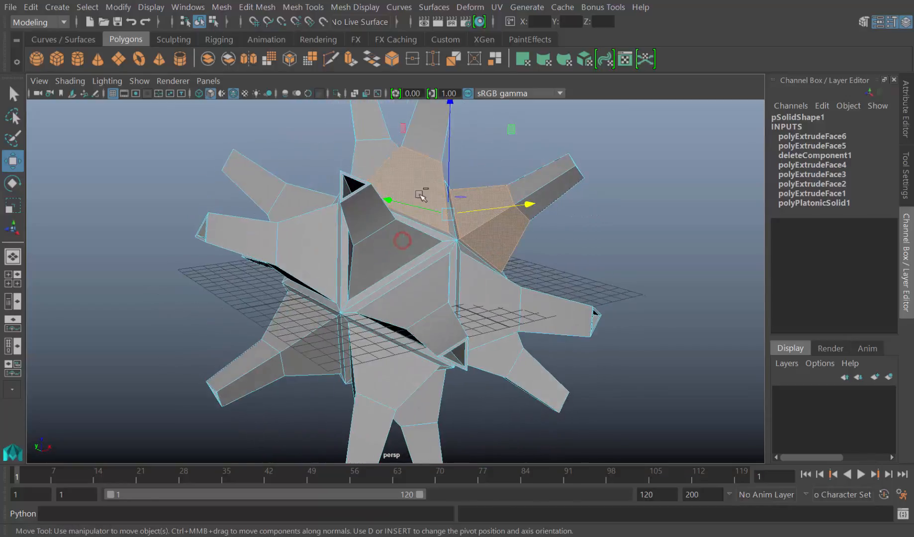
right_click_drag(418, 186, 418, 218, "shift")
left_click_drag(416, 215, 365, 330, "alt")
middle_click_drag(365, 330, 360, 334, "alt")
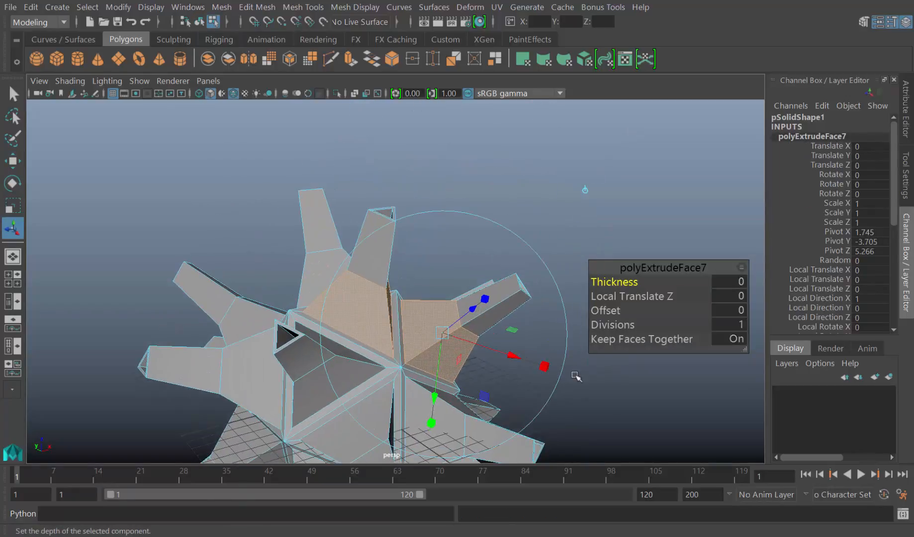
Extrude the selected base faces with Keep Faces Together off and scale them to about 0.741 to inset each one separately
left_click(544, 367)
left_click_drag(444, 334, 437, 329)
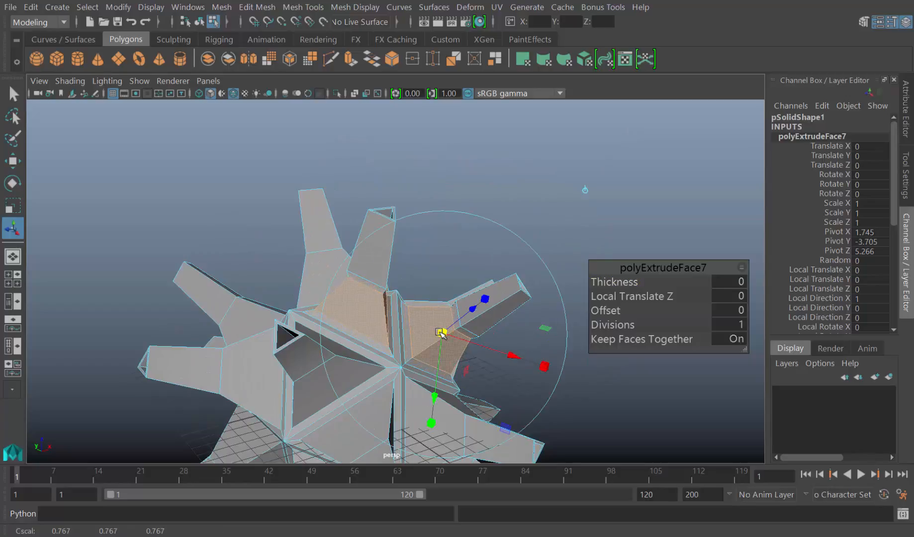
left_click(737, 338)
left_click_drag(442, 332, 445, 336)
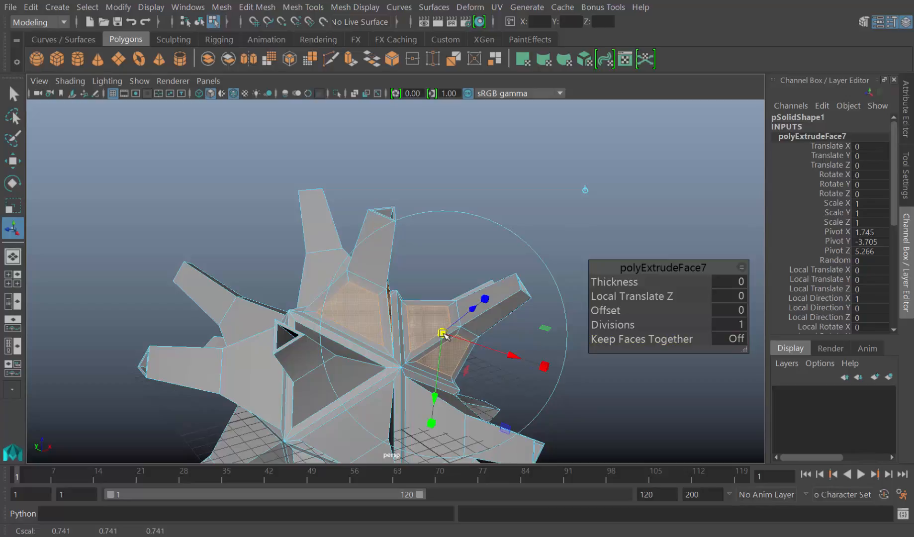
key("w")
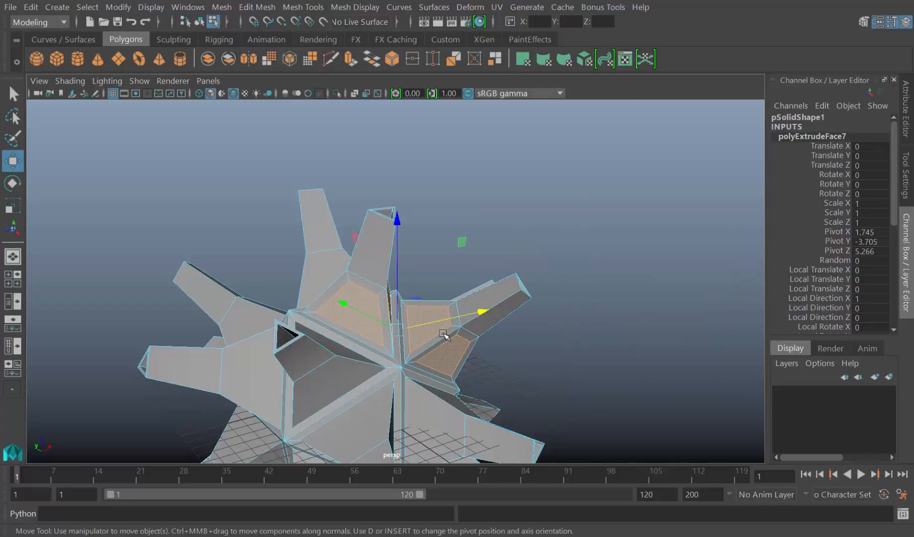
Extrude the inset base faces again and push them inward to form recessed panels
key("ctrl+e")
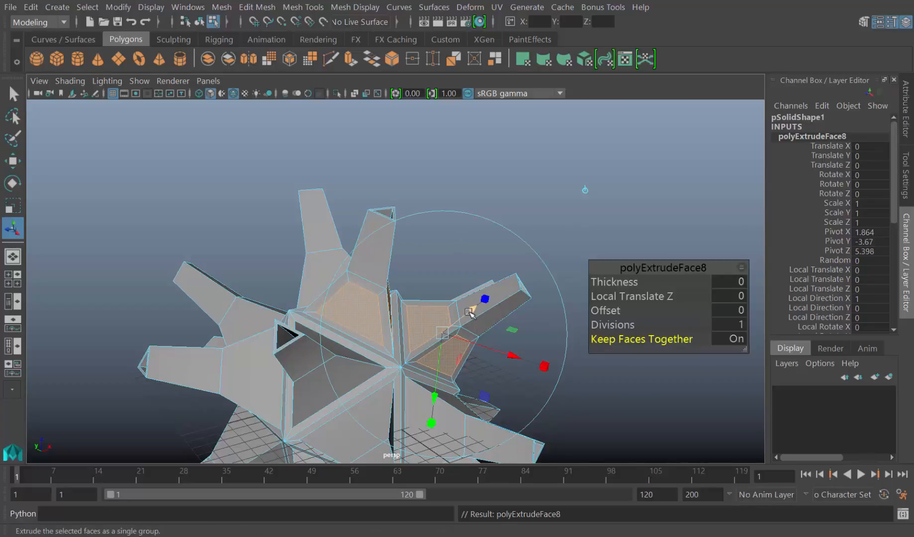
left_click_drag(470, 309, 336, 305, "alt")
right_click_drag(337, 305, 426, 325, "alt")
right_click_drag(366, 288, 422, 183)
Clear the face selection and select the whole spiky solid in object mode with the Move tool
left_click(224, 208)
left_click_drag(224, 209, 378, 264, "alt")
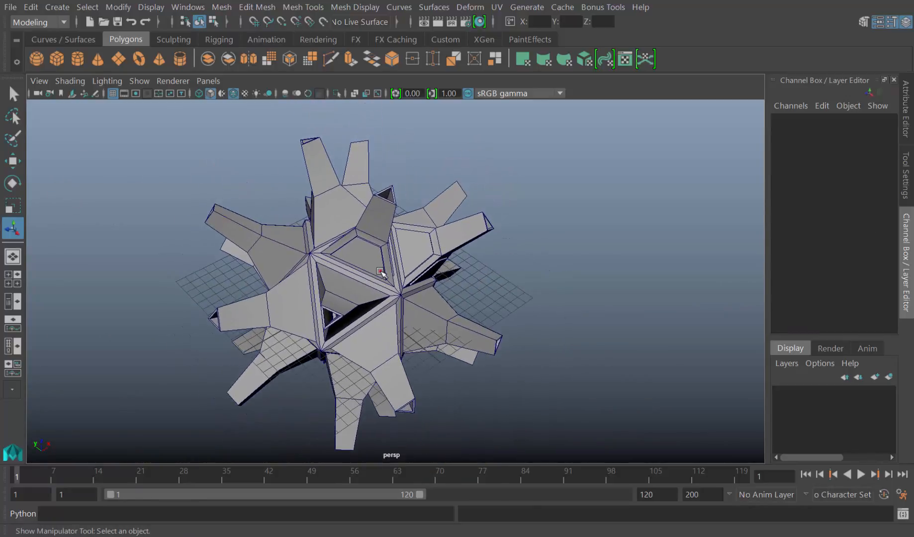
left_click(382, 272)
key("w")
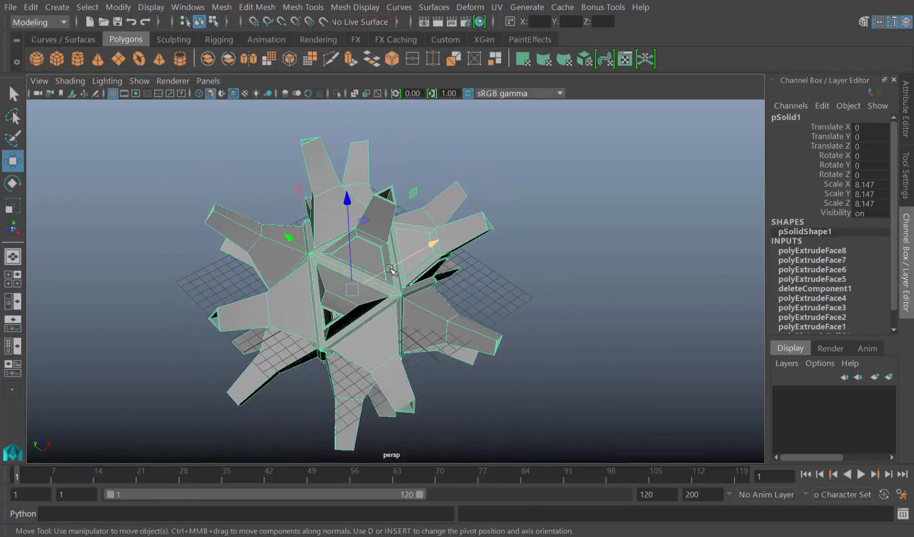